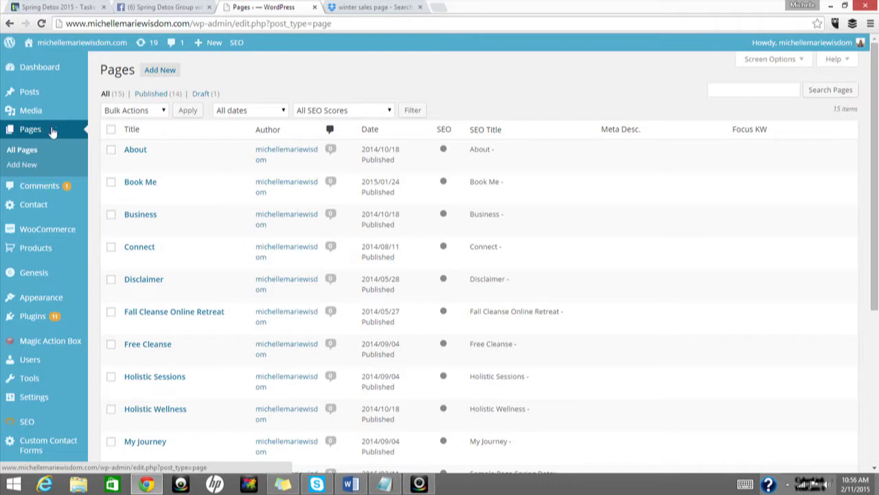
# Create a new page titled "Spring Detox Sample Sales Page"
pyautogui.click(20, 167)
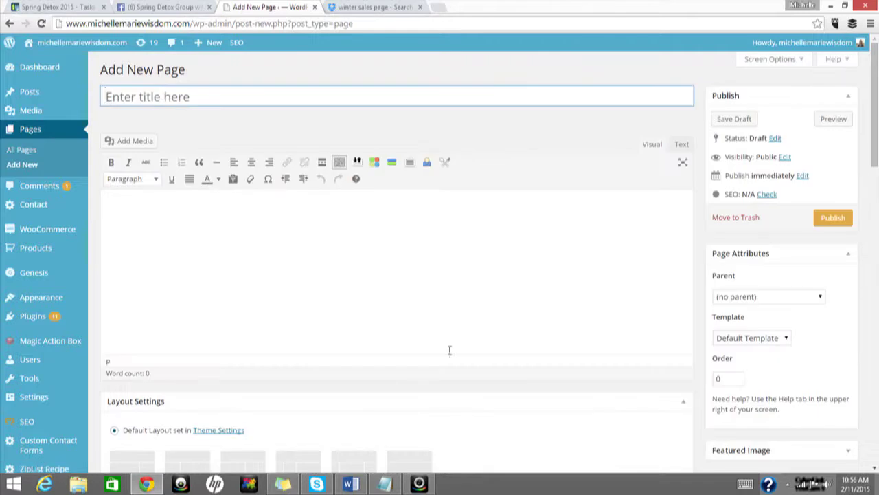
pyautogui.write('Spring Detox Samke')
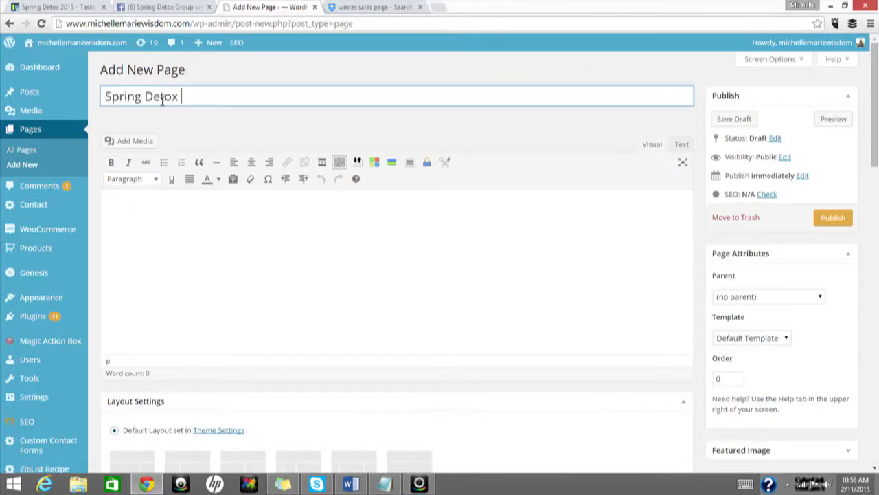
pyautogui.press('BackSpace')
pyautogui.press('BackSpace')
pyautogui.write('ple Sales Page')
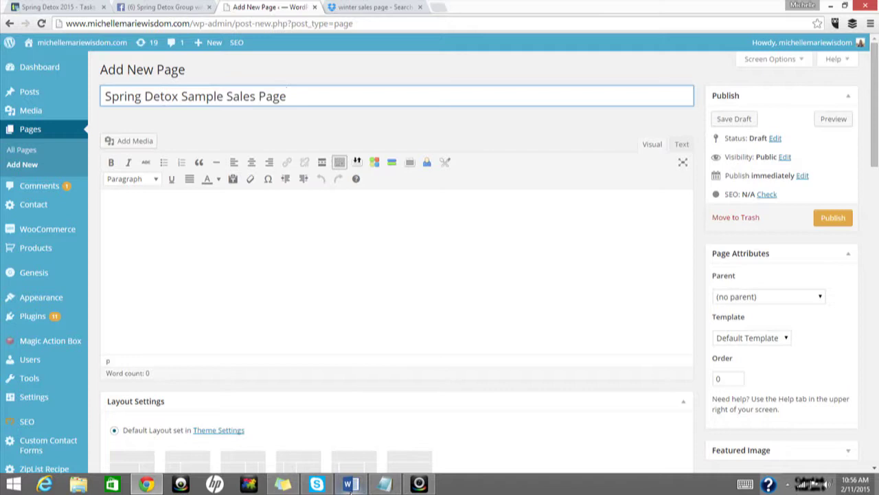
# Copy the whole selected sales page text from the Winter Detox Sales Page document in Word and paste it into the new page's body
pyautogui.click(350, 484)
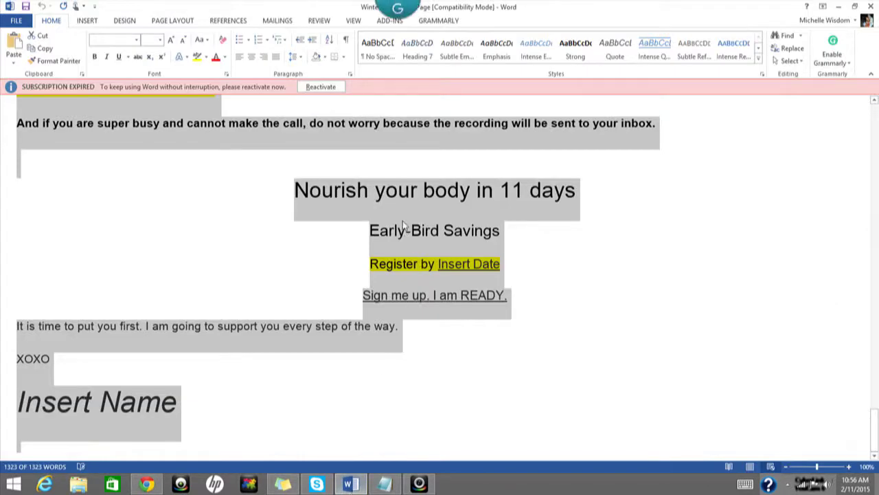
pyautogui.rightClick(405, 228)
pyautogui.click(430, 241)
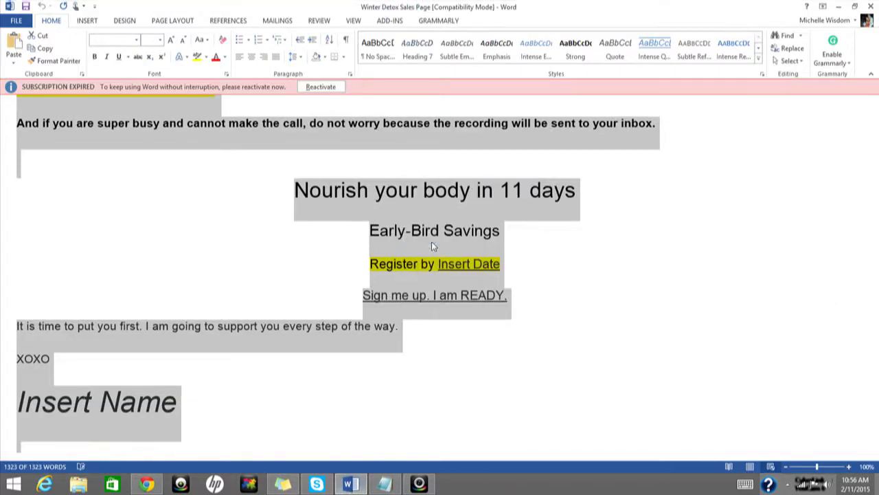
pyautogui.click(838, 8)
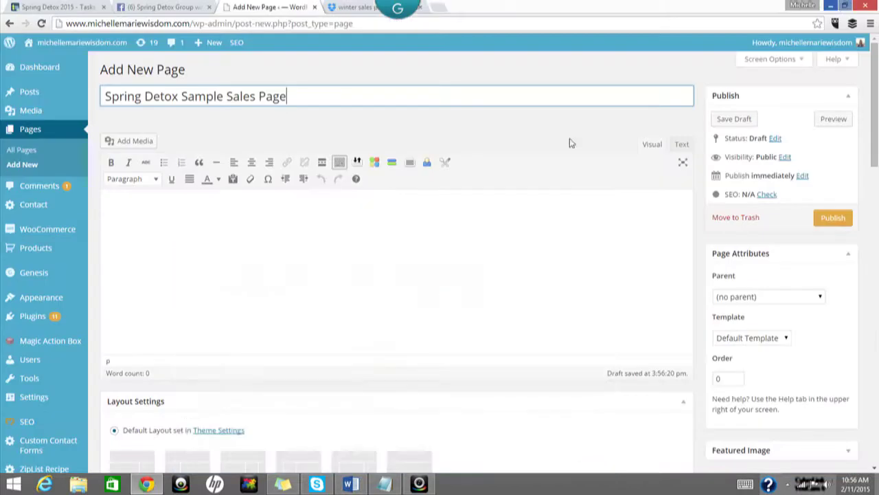
pyautogui.click(130, 209)
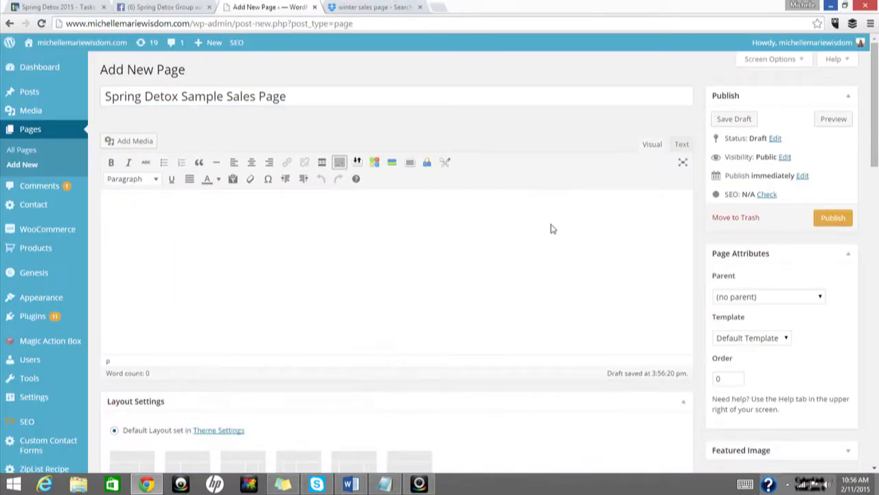
pyautogui.hotkey('ctrl', 'v')
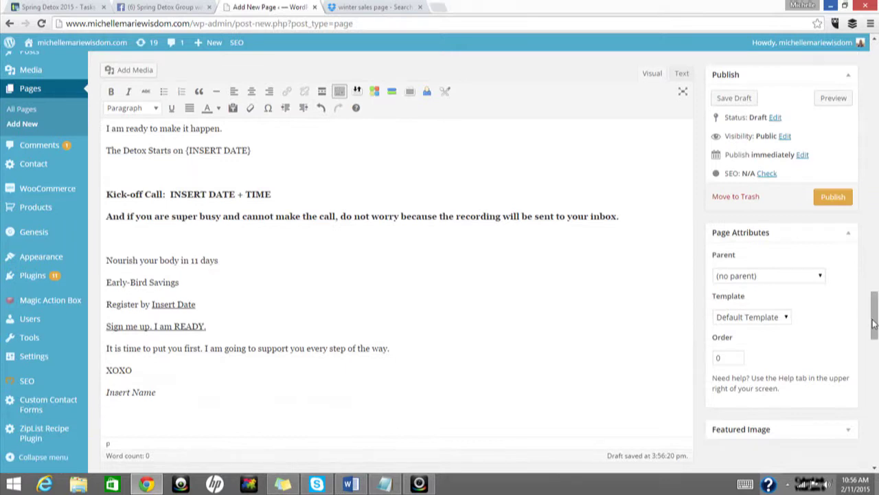
# Format the opening "The Whole Foods Program…" line of the page body as centred, bold, italic and blue
pyautogui.click(874, 252)
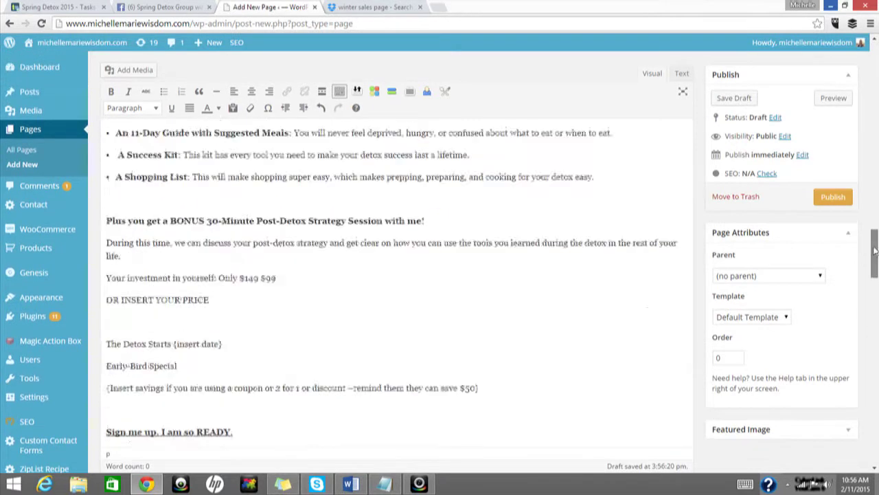
pyautogui.moveTo(874, 251); pyautogui.dragTo(873, 116)
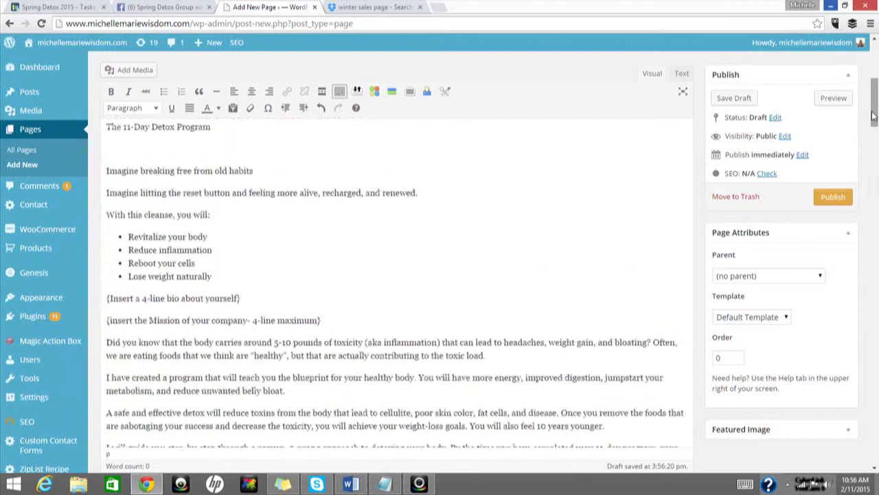
pyautogui.scroll(5, 615, 179)
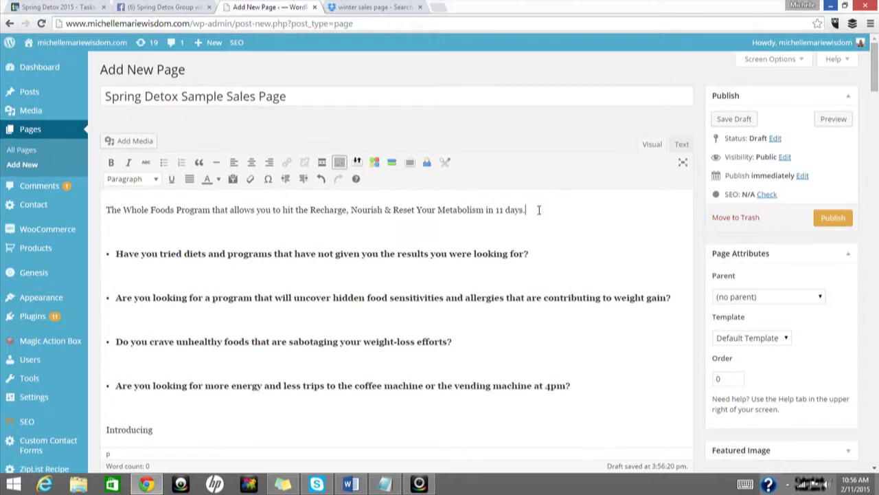
pyautogui.moveTo(538, 209); pyautogui.dragTo(96, 204)
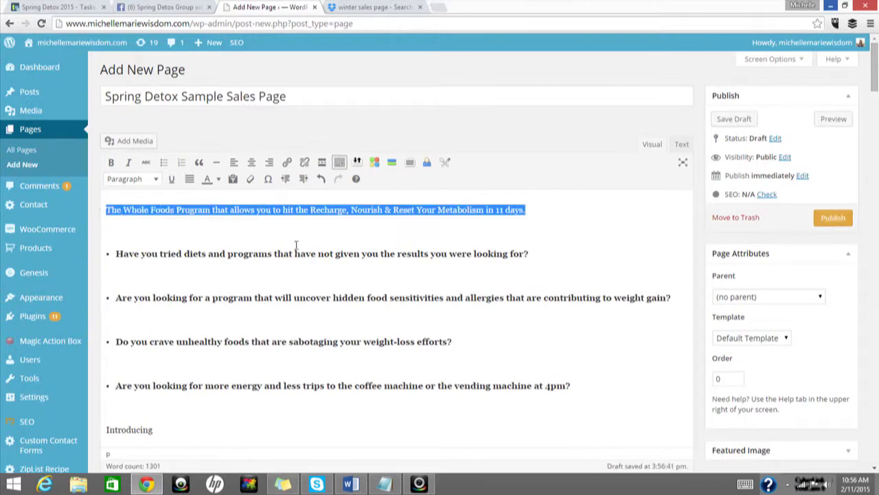
pyautogui.click(252, 165)
pyautogui.click(110, 162)
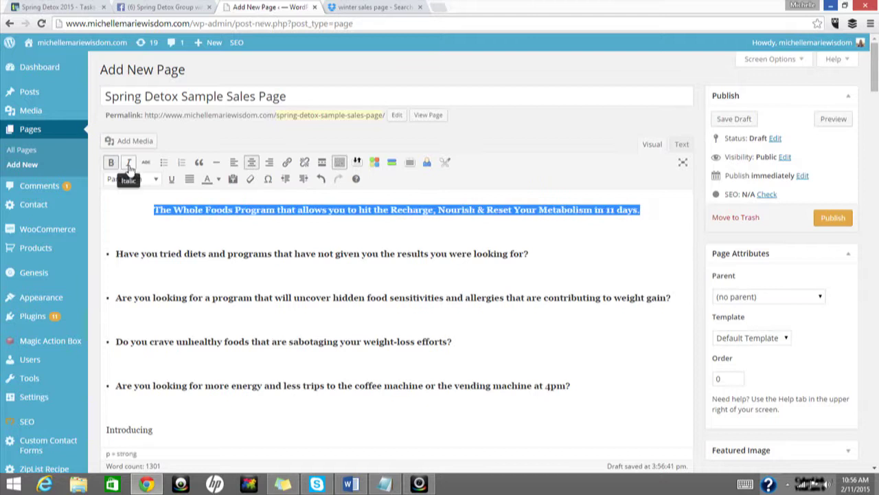
pyautogui.click(127, 165)
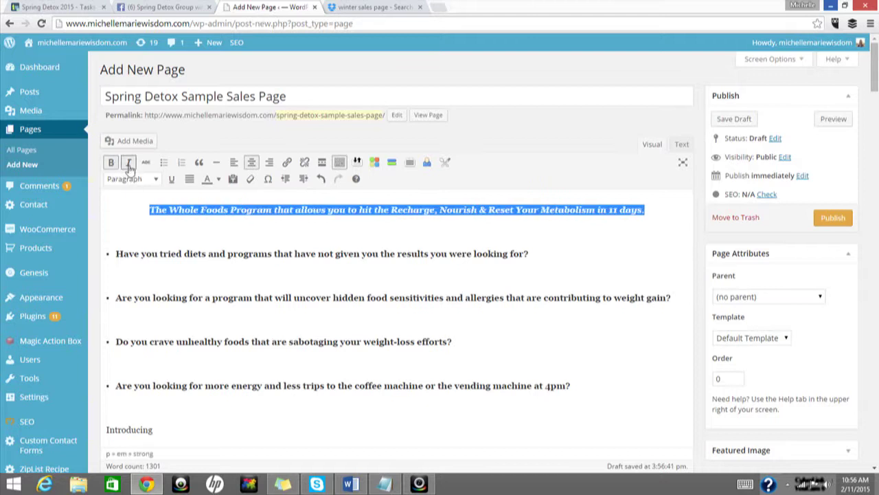
pyautogui.click(218, 179)
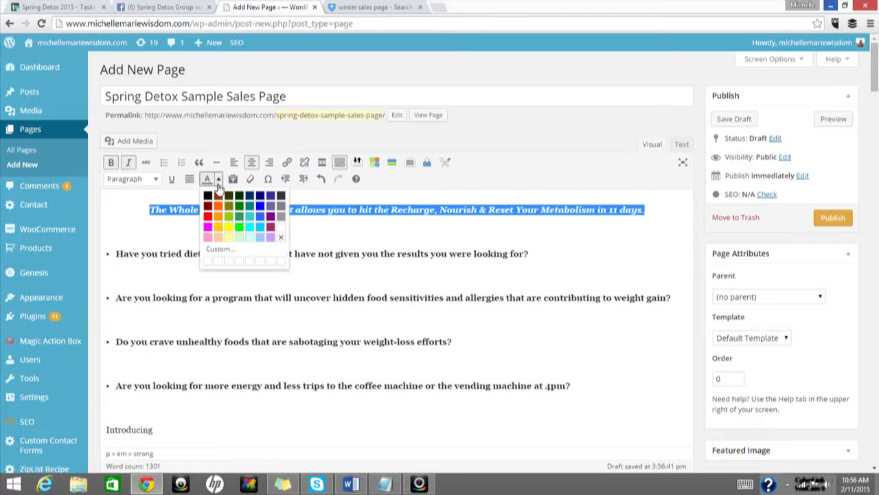
pyautogui.click(260, 206)
pyautogui.click(303, 283)
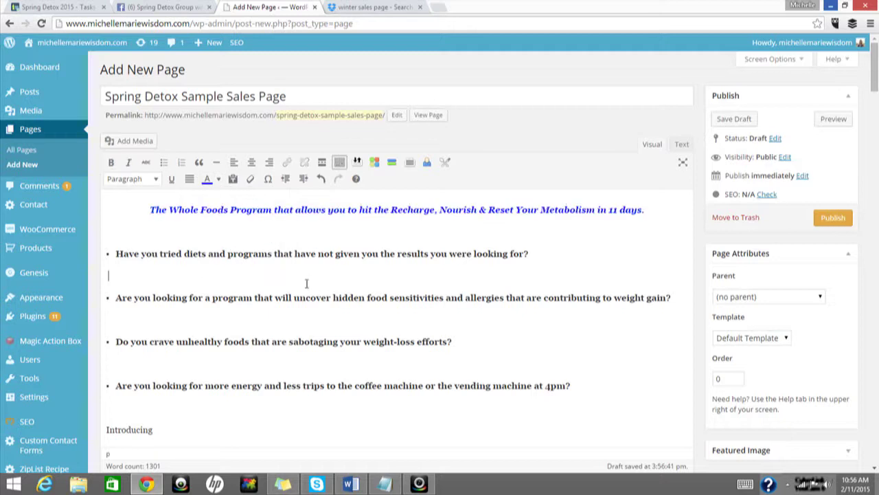
# Add three blank lines above the blue headline at the start of the page
pyautogui.click(149, 210)
pyautogui.press('Return')
pyautogui.press('Return')
pyautogui.press('Return')
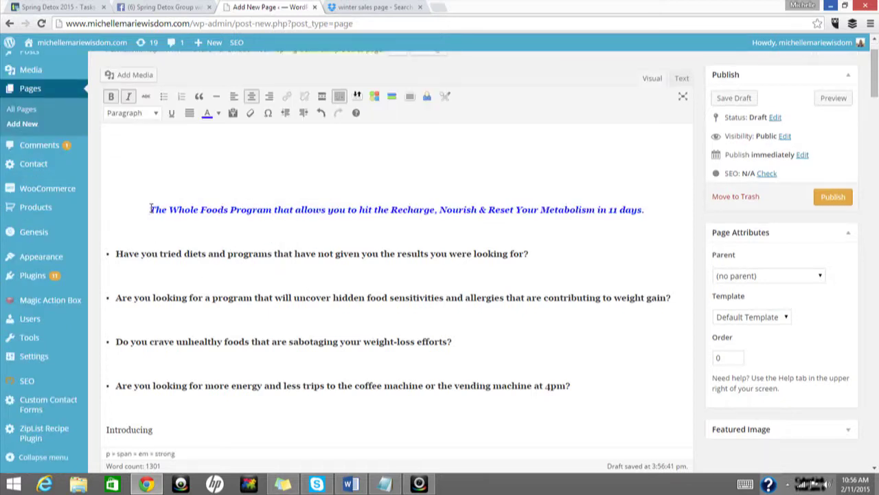
# Insert the 500 × 113 logo banner with the flying birds from the media library into the blank space above the headline
pyautogui.click(243, 147)
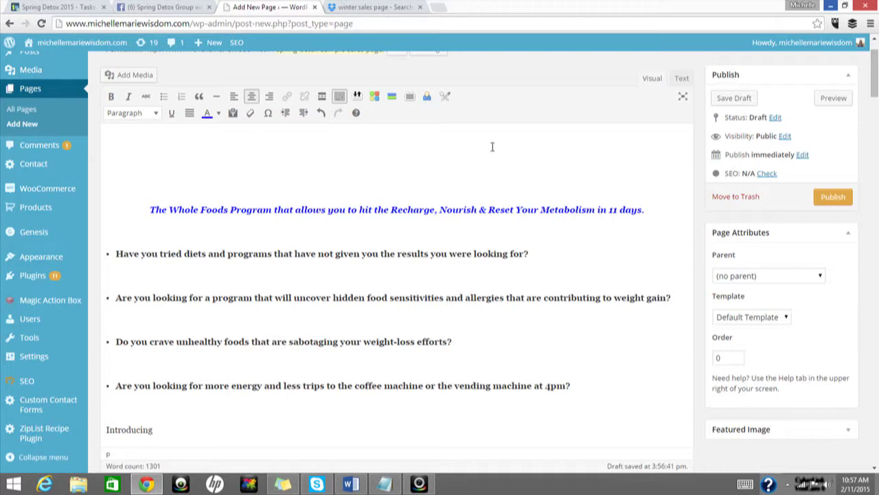
pyautogui.click(137, 75)
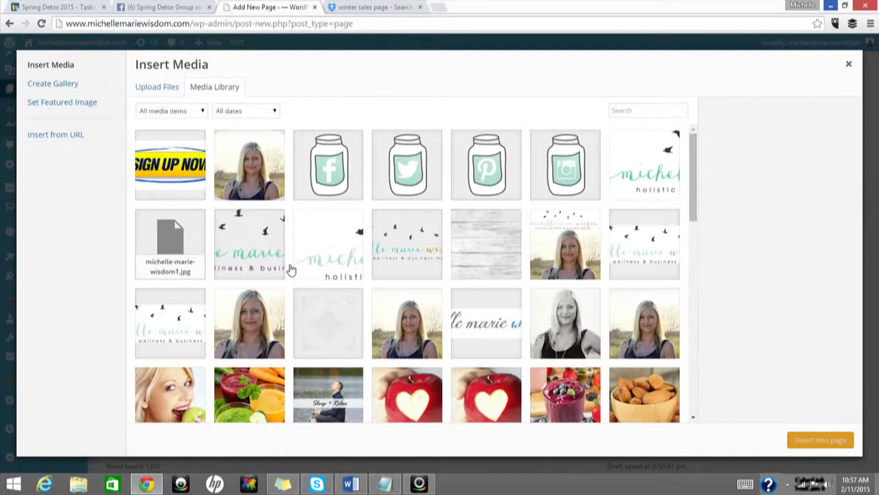
pyautogui.click(175, 338)
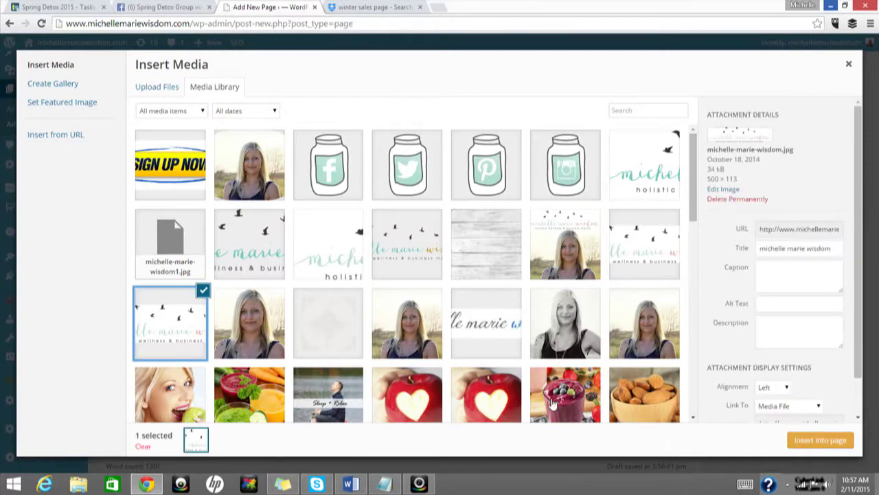
pyautogui.click(822, 441)
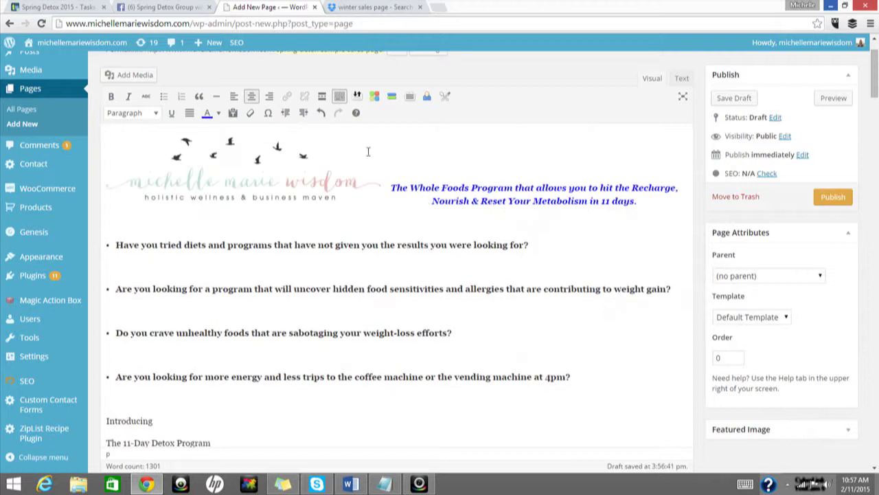
# Move the blue headline below the logo by adding two line breaks before it
pyautogui.click(389, 187)
pyautogui.press('Return')
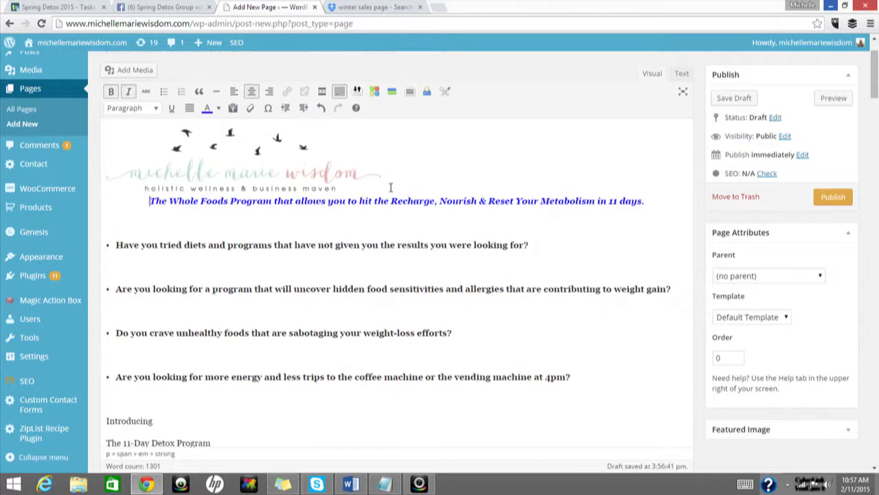
pyautogui.press('Return')
# Centre the logo on the page and remove one blank line between it and the headline
pyautogui.click(297, 162)
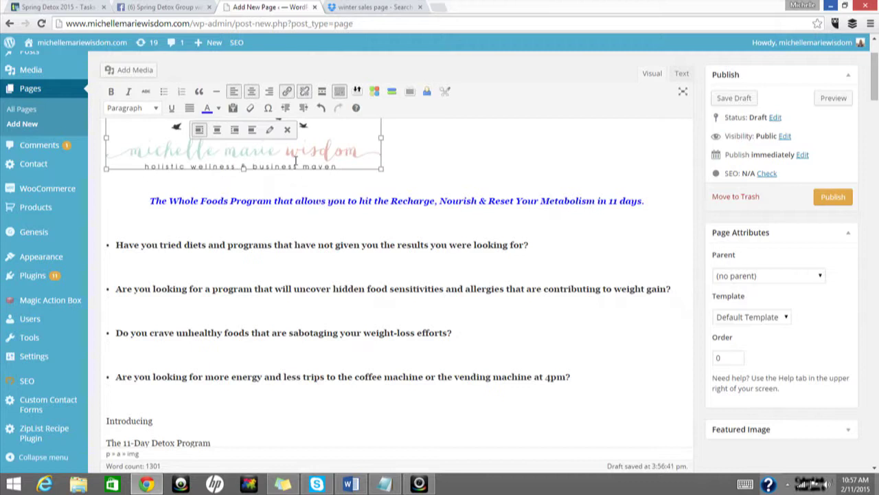
pyautogui.click(269, 94)
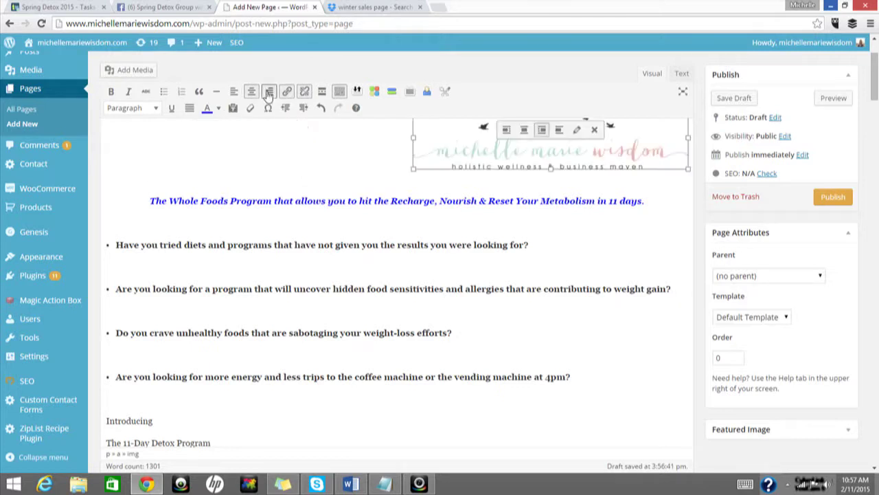
pyautogui.click(252, 94)
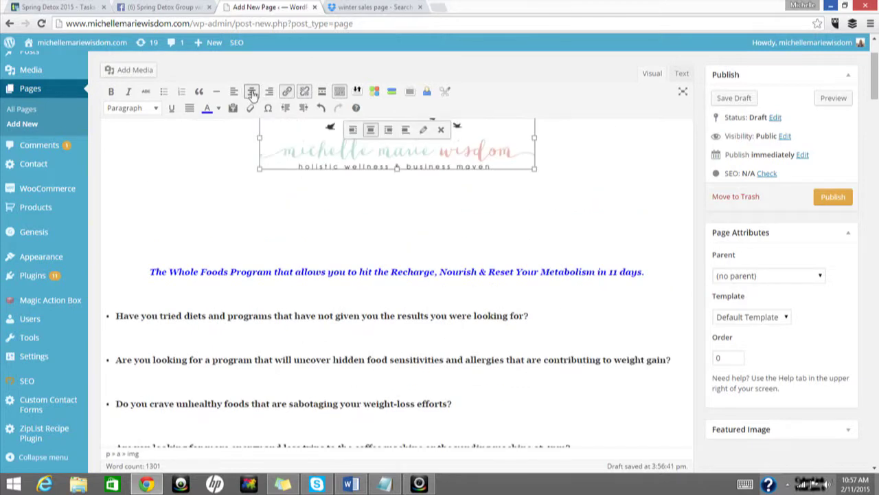
pyautogui.click(471, 232)
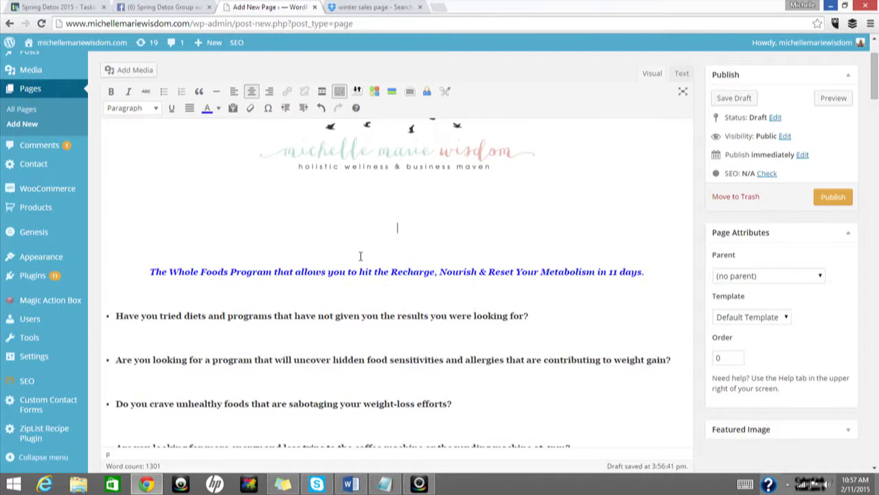
pyautogui.press('BackSpace')
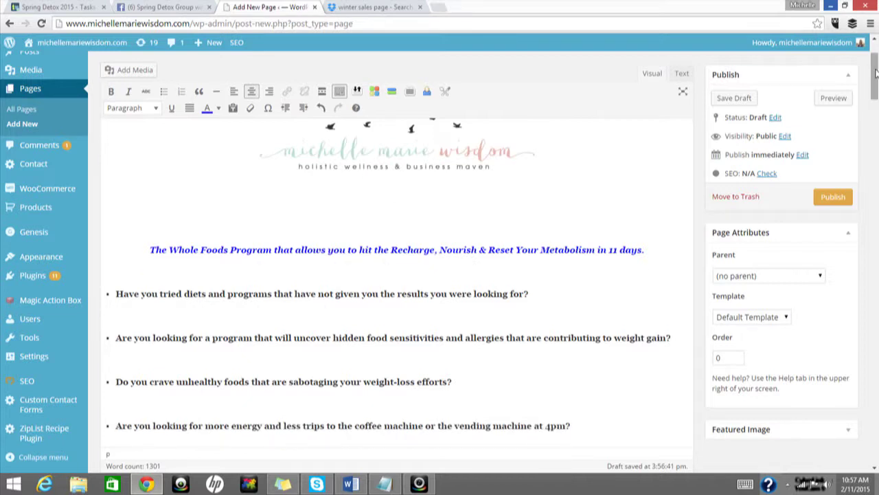
# Find and highlight the closing "Sign me up. I am READY." line near the end of the page text
pyautogui.moveTo(876, 74); pyautogui.dragTo(874, 346)
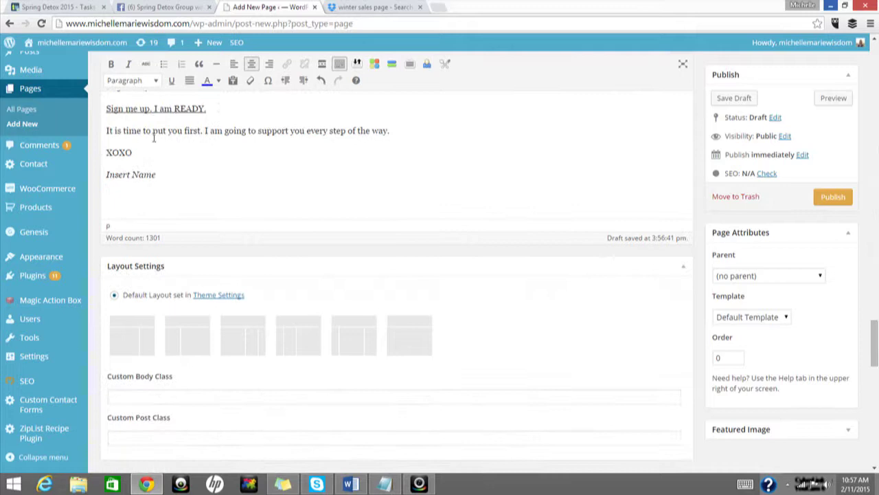
pyautogui.moveTo(220, 108); pyautogui.dragTo(102, 108)
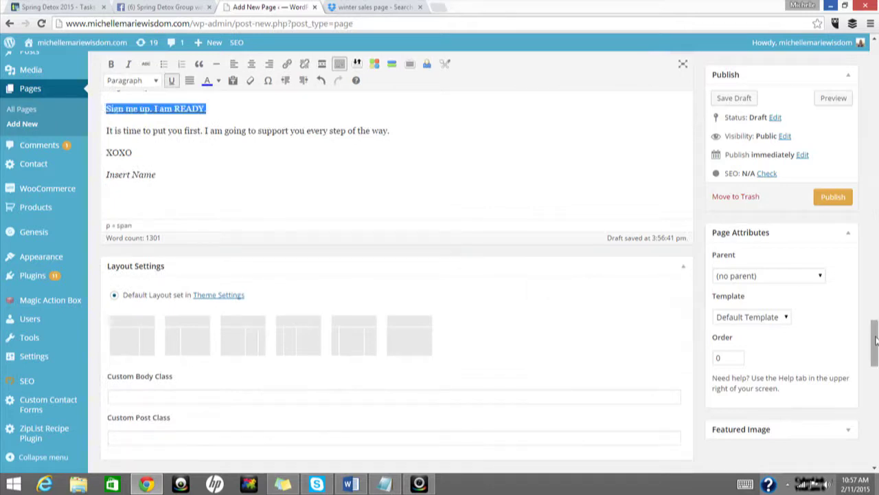
pyautogui.moveTo(875, 340); pyautogui.dragTo(875, 312)
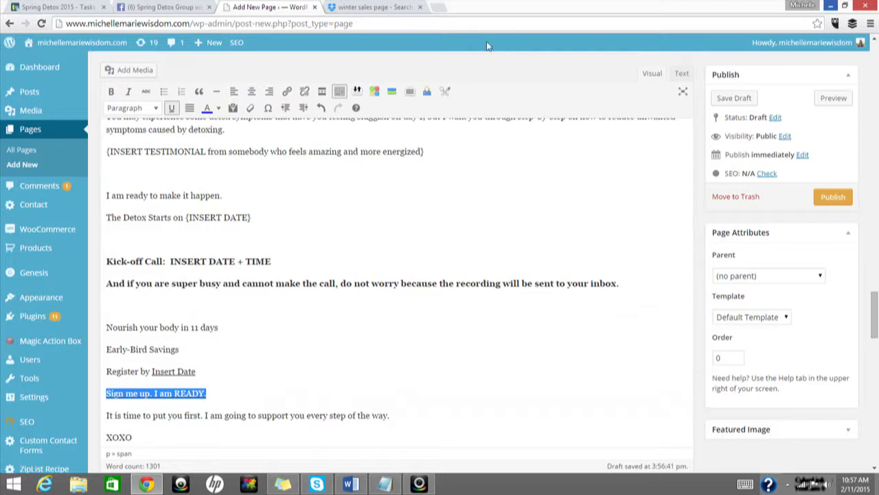
# Open the PayPal website in a new browser tab
pyautogui.click(438, 7)
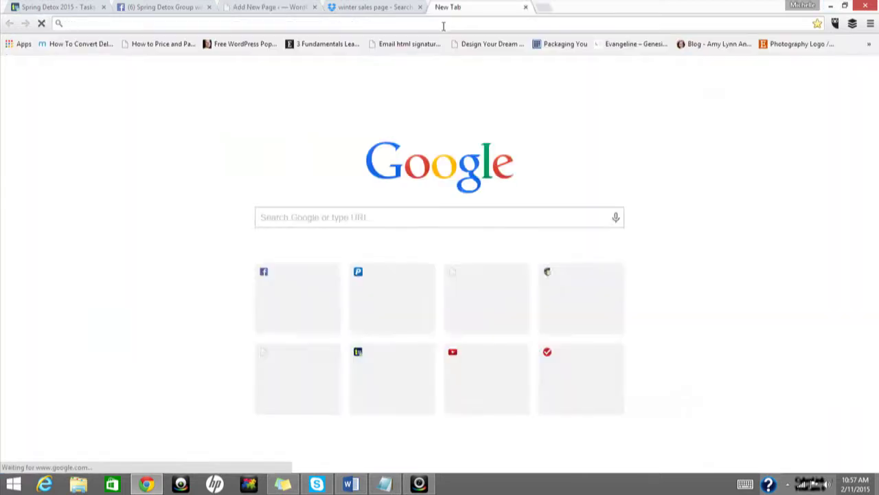
pyautogui.write('pay')
pyautogui.press('Return')
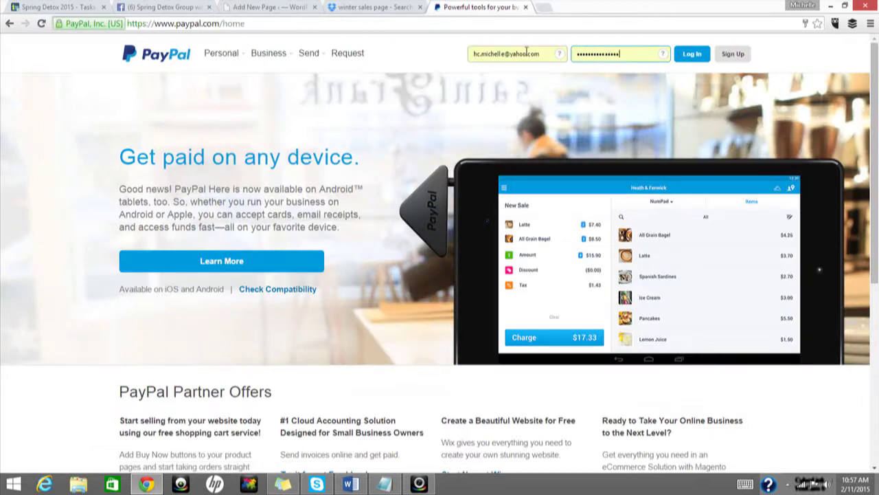
# Log in to PayPal with the account e-mail and password, and open Merchant Services
pyautogui.click(526, 52)
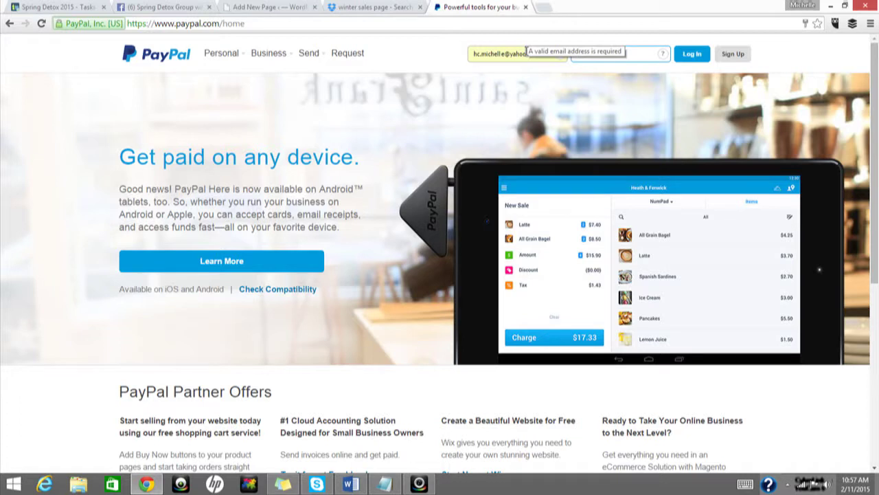
pyautogui.press('Return')
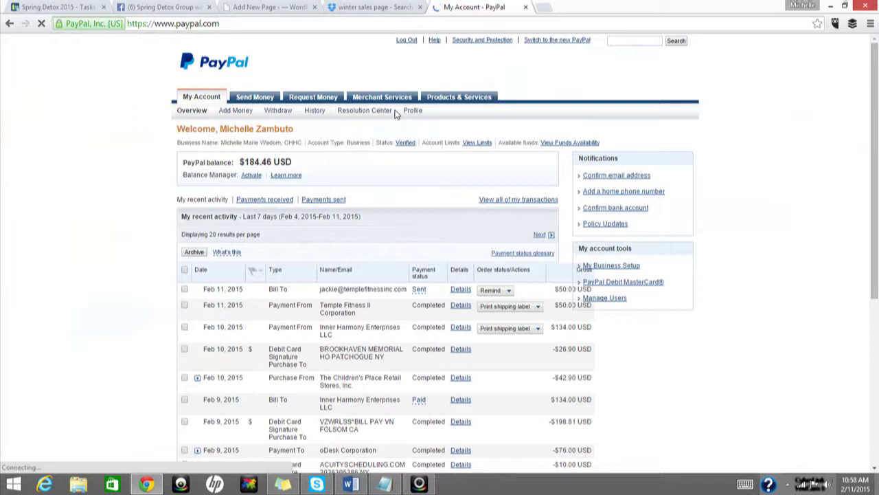
pyautogui.click(382, 97)
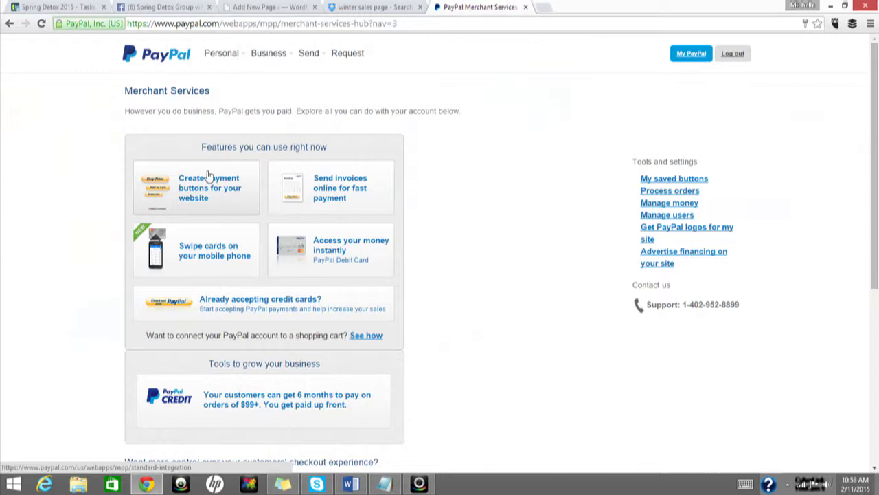
# Start a new Buy Now payment button with the item name "Spring Detox 2015" and a price of 147 USD
pyautogui.click(209, 175)
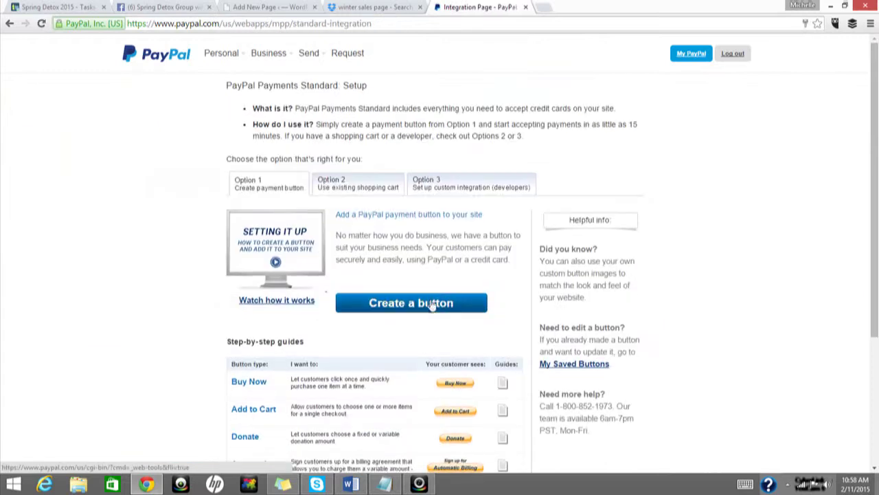
pyautogui.click(430, 304)
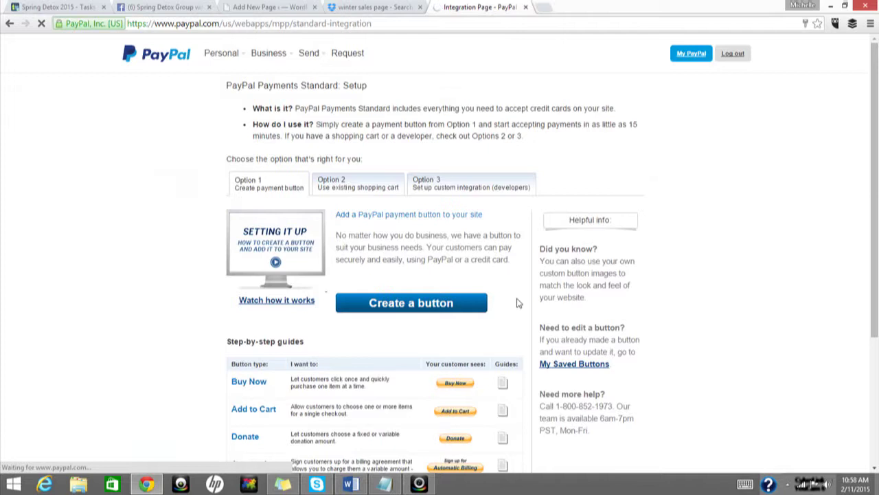
pyautogui.click(362, 288)
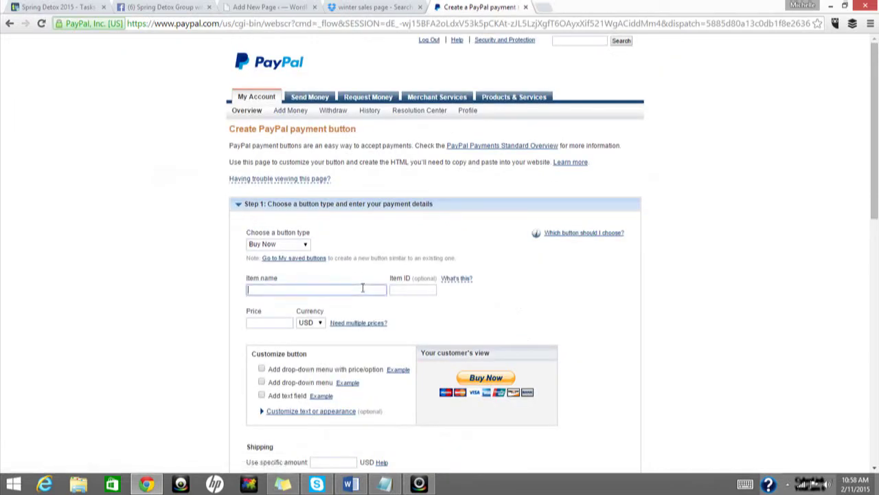
pyautogui.write('Spring Deto')
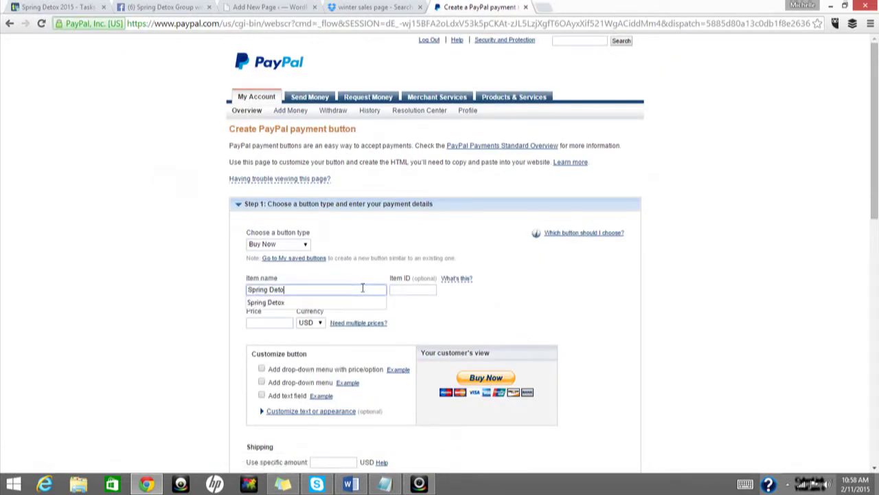
pyautogui.write('x 2015')
pyautogui.press('Tab')
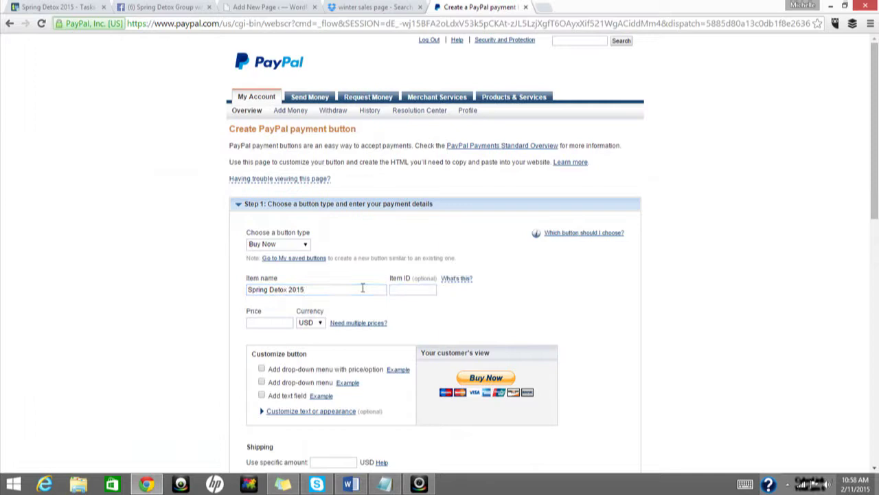
pyautogui.click(275, 323)
pyautogui.write('147')
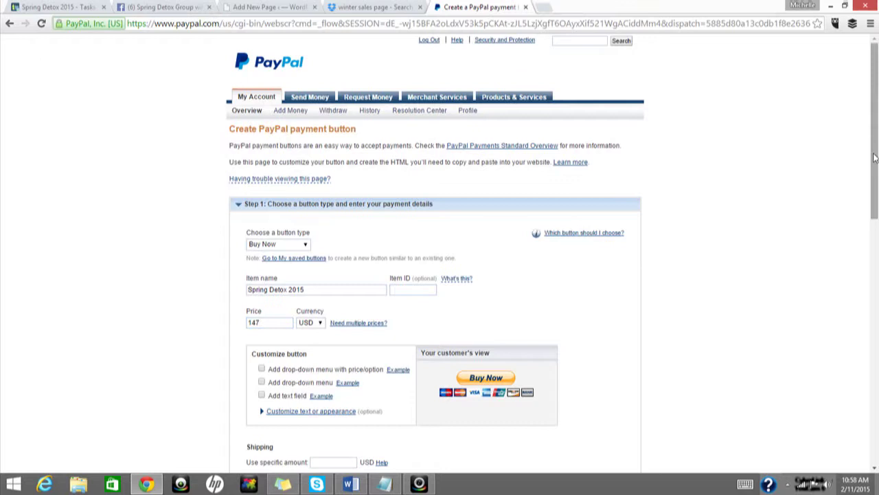
# Open the optional Step 3 section for customizing the payment button's advanced features
pyautogui.moveTo(875, 158); pyautogui.dragTo(873, 292)
pyautogui.click(290, 242)
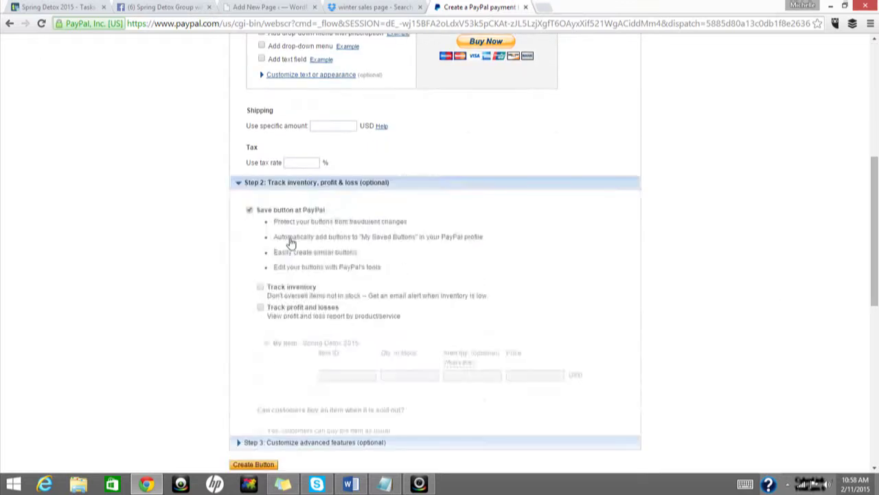
pyautogui.scroll(-3, 291, 243)
pyautogui.click(287, 388)
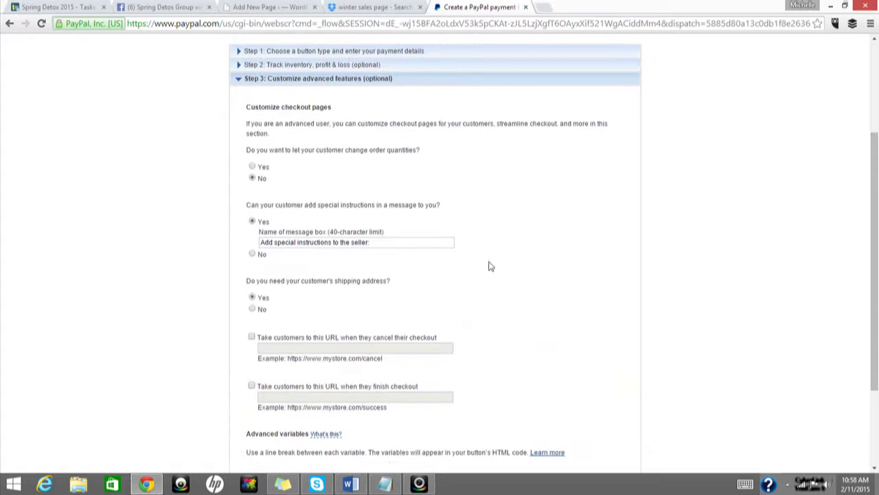
pyautogui.click(251, 386)
pyautogui.click(288, 399)
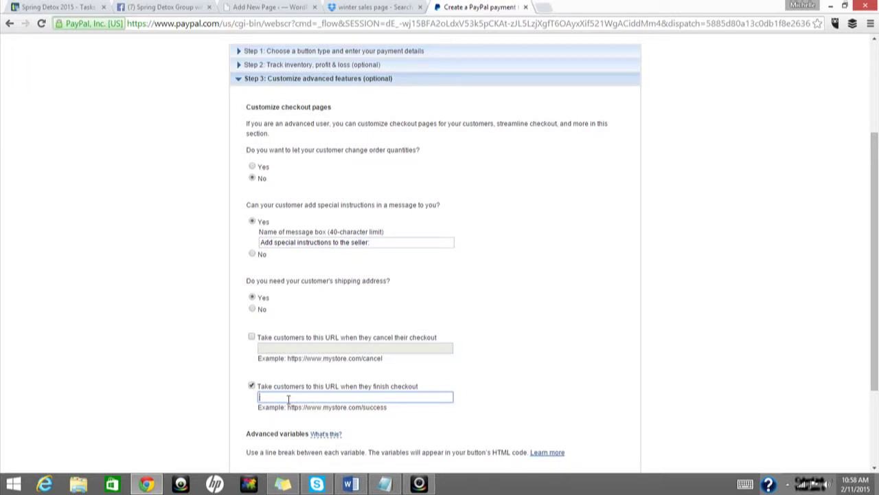
pyautogui.click(251, 386)
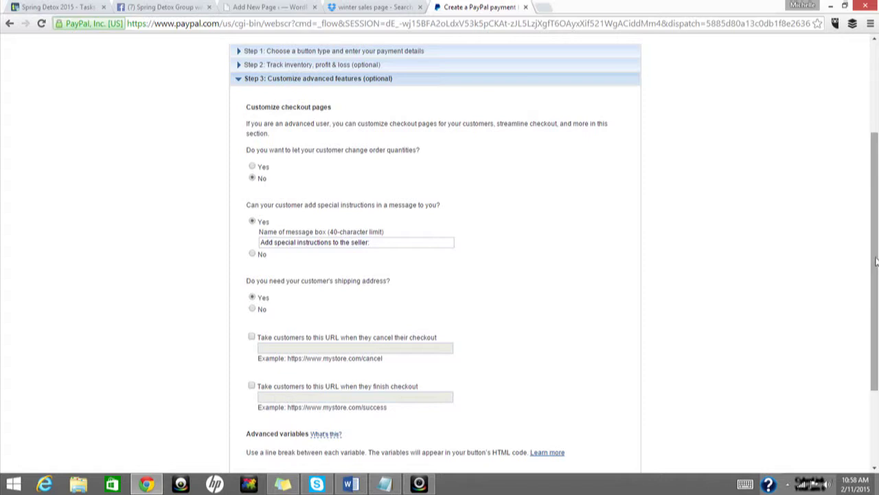
# Create the payment button and copy its generated website HTML code
pyautogui.moveTo(875, 262); pyautogui.dragTo(874, 335)
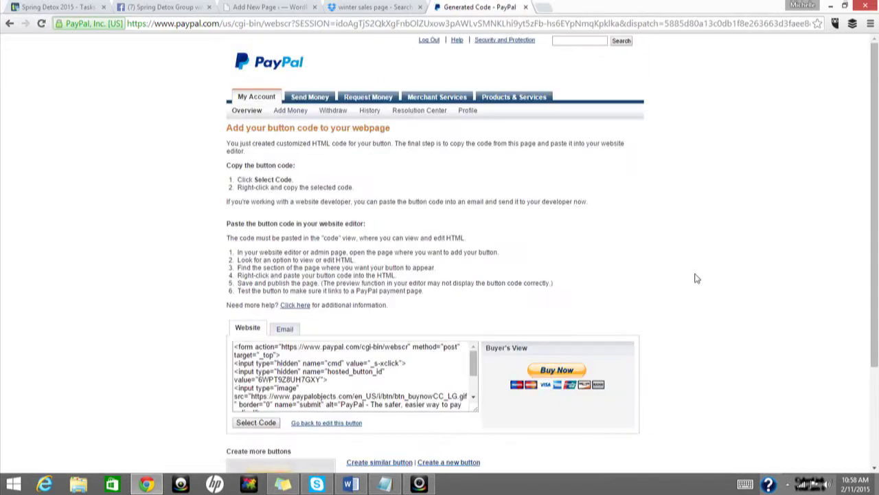
pyautogui.click(260, 374)
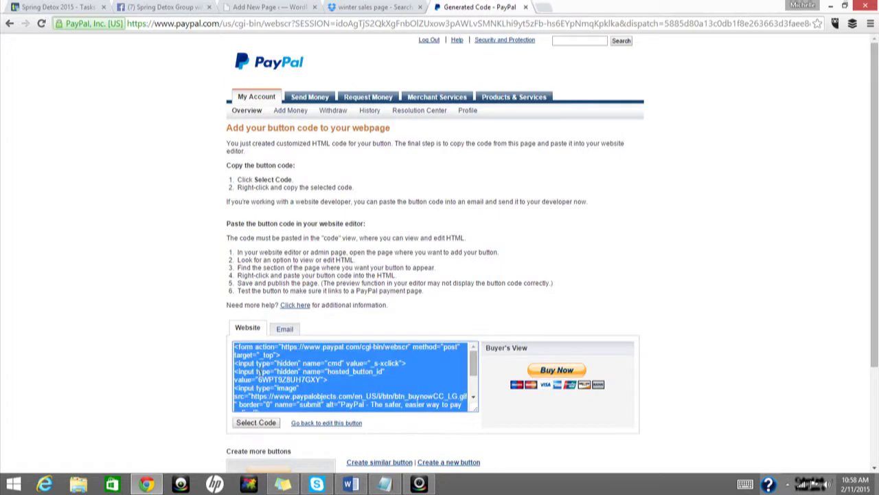
pyautogui.rightClick(260, 372)
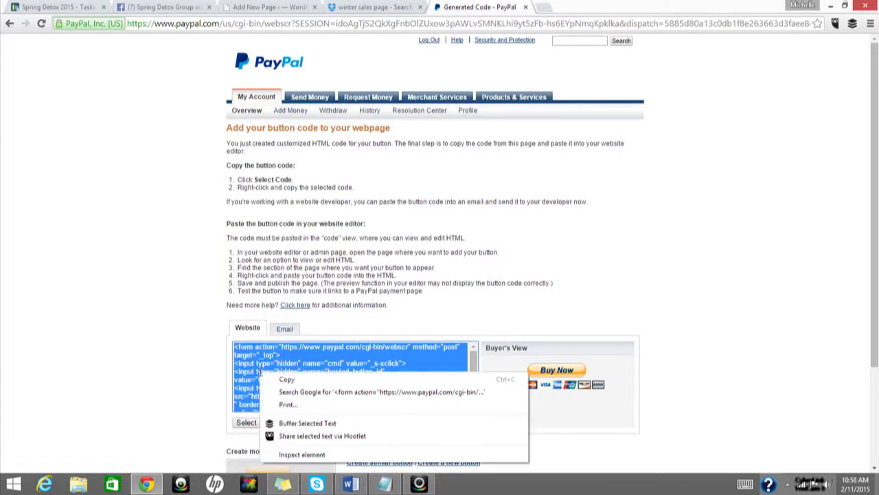
pyautogui.click(287, 380)
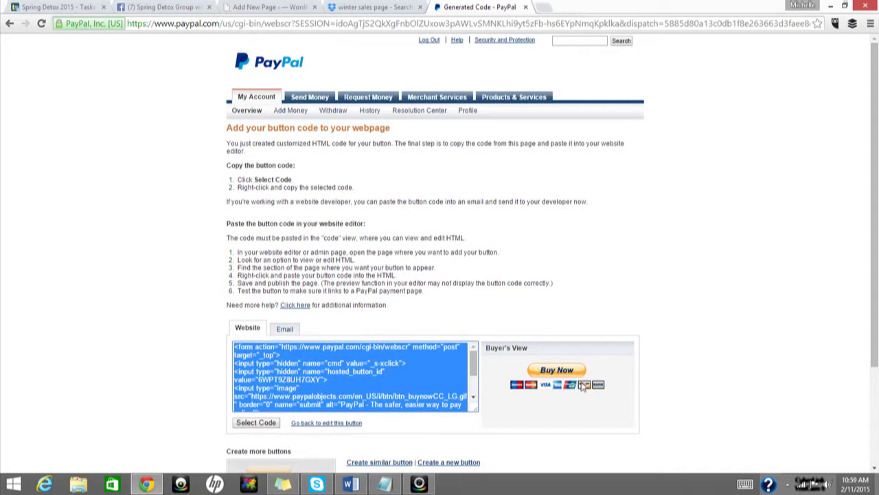
# In the WordPress page's HTML source, paste the copied PayPal button code on a new line at the very end
pyautogui.click(254, 9)
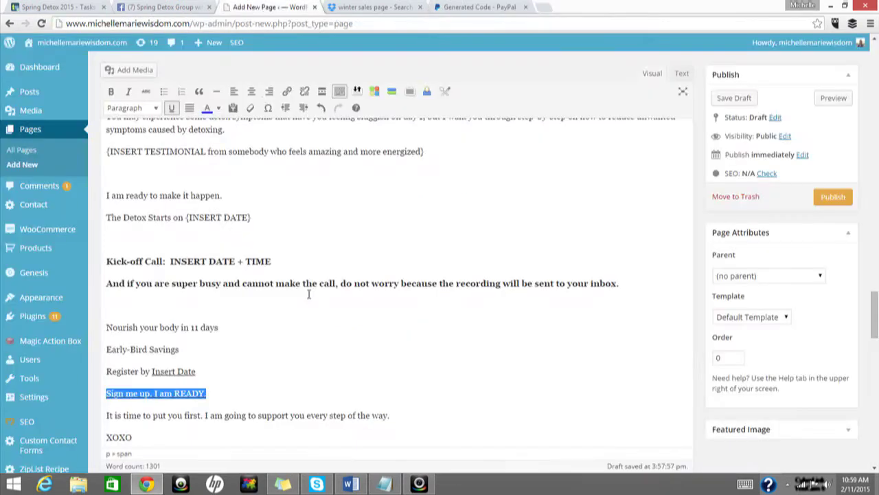
pyautogui.click(375, 415)
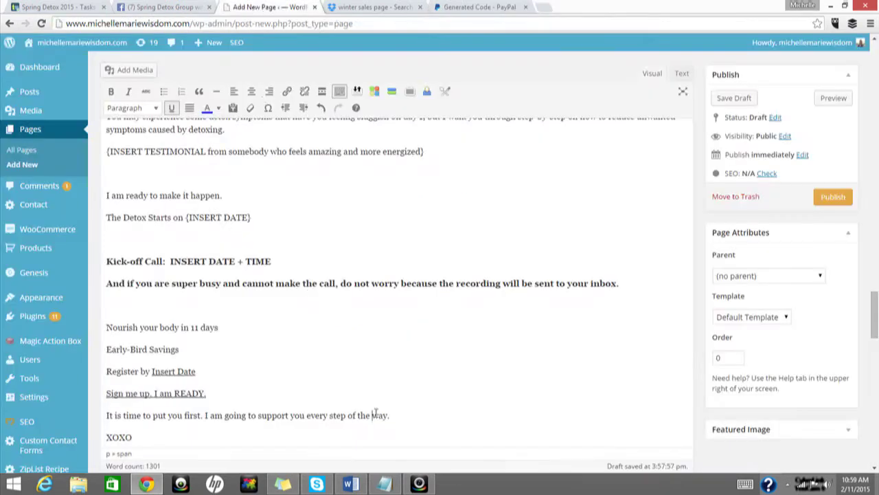
pyautogui.click(682, 74)
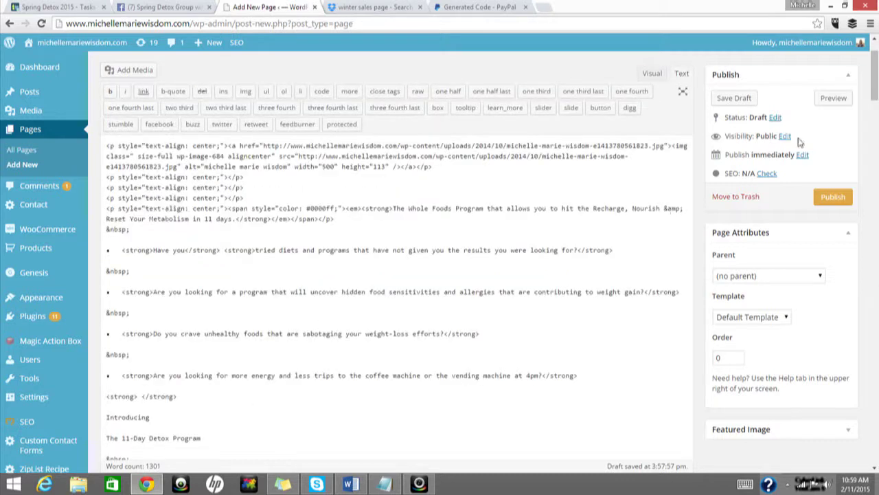
pyautogui.moveTo(206, 348); pyautogui.dragTo(516, 474)
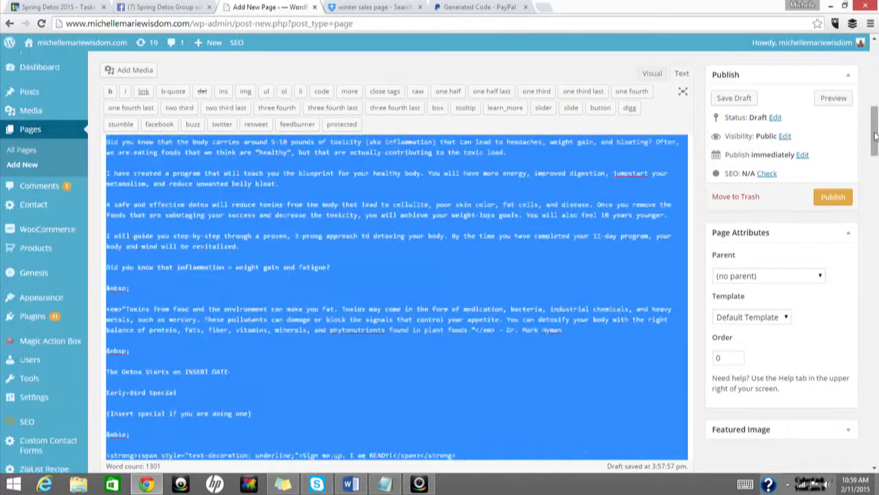
pyautogui.moveTo(876, 172); pyautogui.dragTo(876, 307)
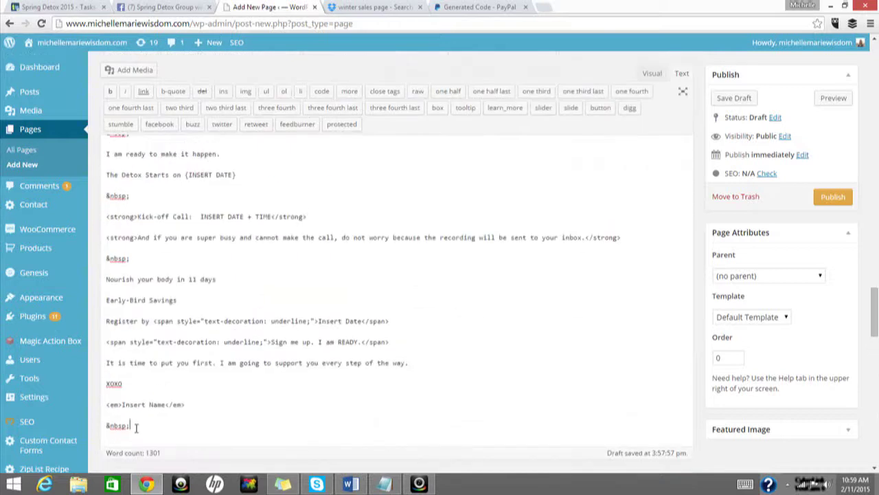
pyautogui.press('Return')
pyautogui.hotkey('ctrl', 'v')
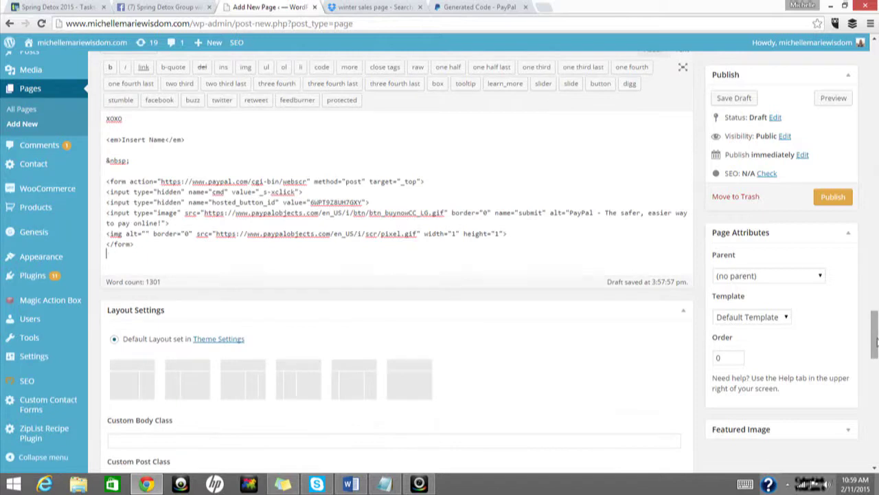
pyautogui.scroll(3, 875, 329)
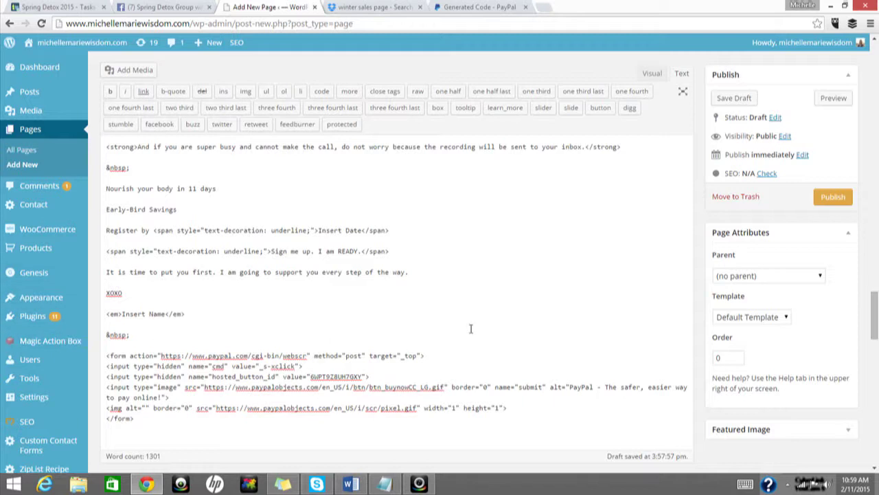
pyautogui.click(267, 421)
# Return to the visual editor and insert the yellow "SIGN UP NOW" image from the media library between the closing name and the Buy Now button
pyautogui.click(652, 75)
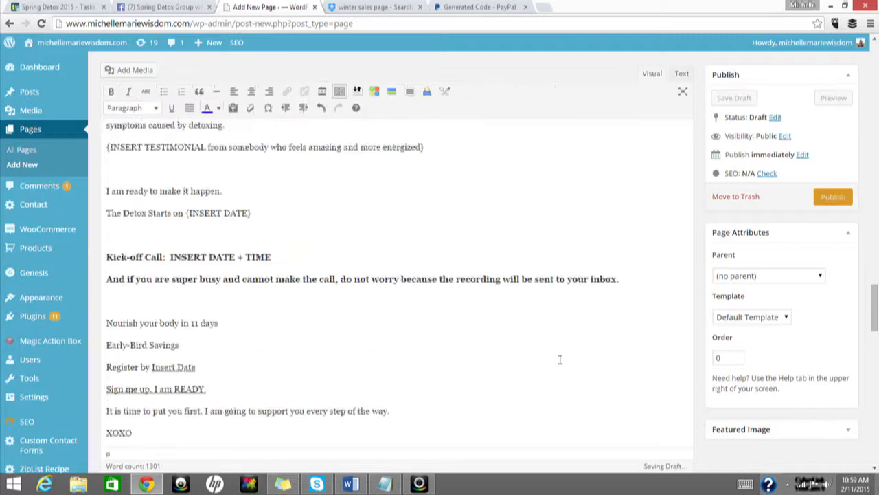
pyautogui.moveTo(874, 309)
pyautogui.mouseDown()
pyautogui.moveTo(874, 349)
pyautogui.moveTo(873, 317)
pyautogui.mouseUp()
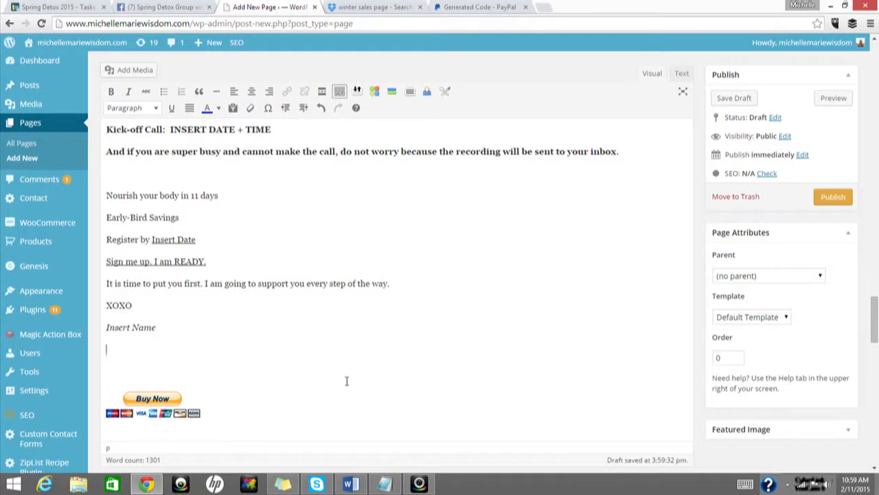
pyautogui.click(129, 70)
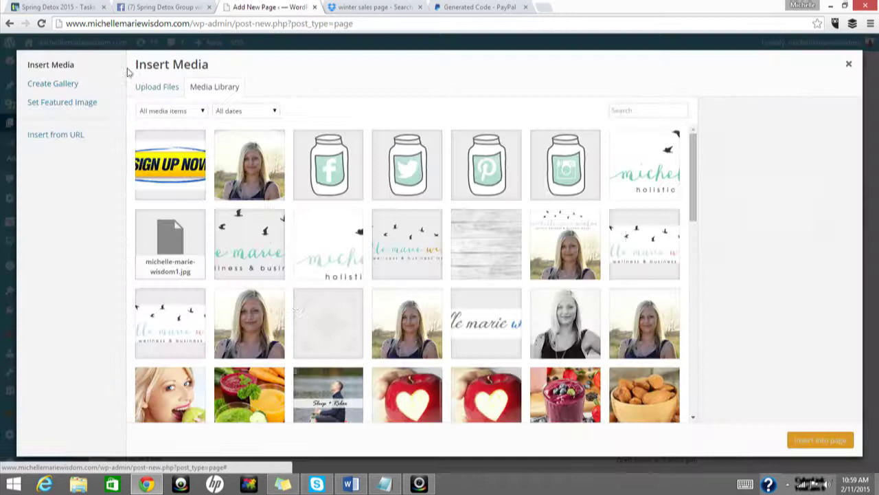
pyautogui.click(177, 179)
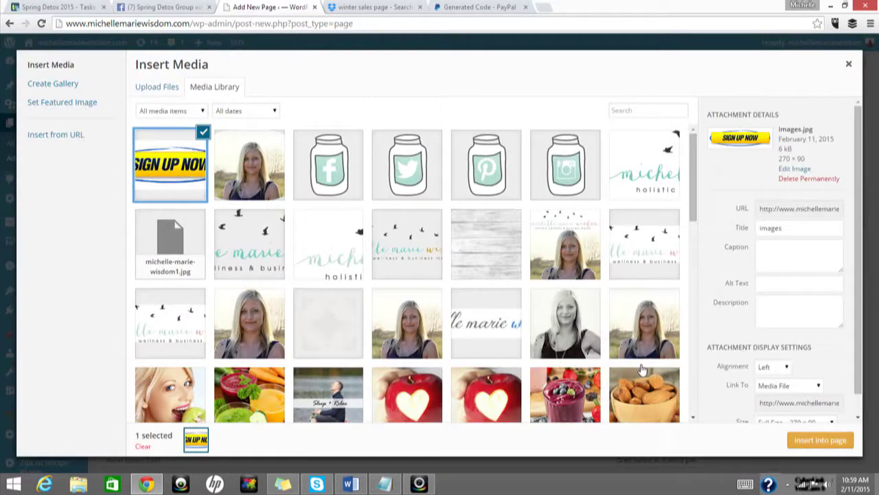
pyautogui.click(821, 442)
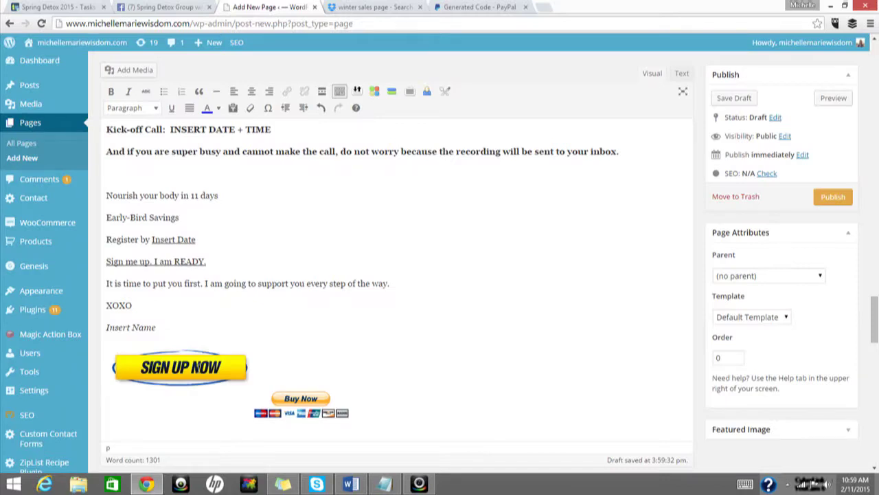
# Select the "SIGN UP NOW" image, then copy the e-mail payment link of the new button from PayPal
pyautogui.click(197, 367)
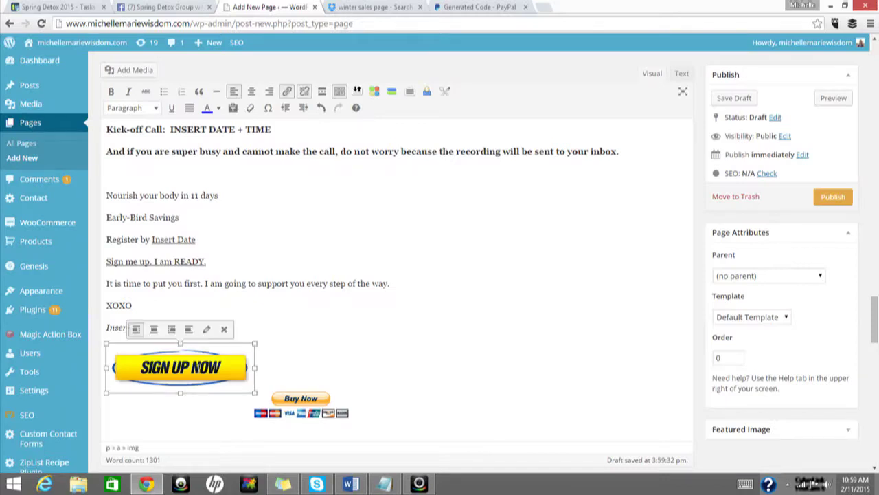
pyautogui.click(481, 8)
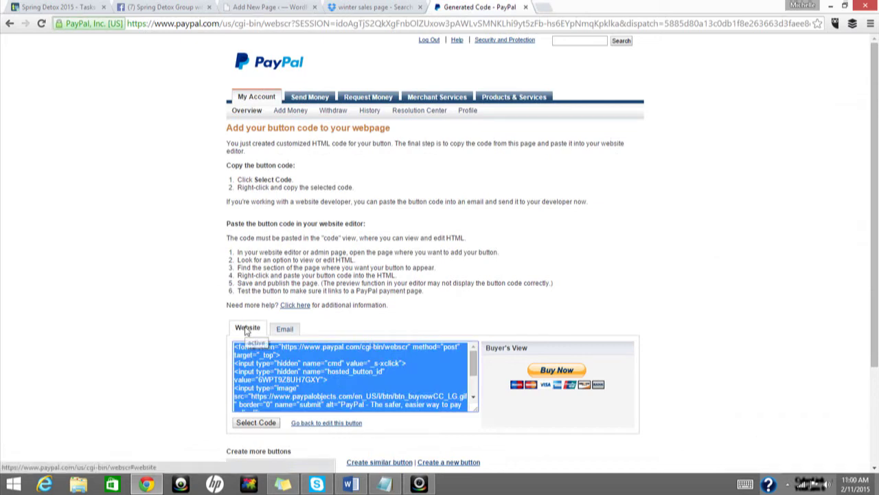
pyautogui.click(284, 329)
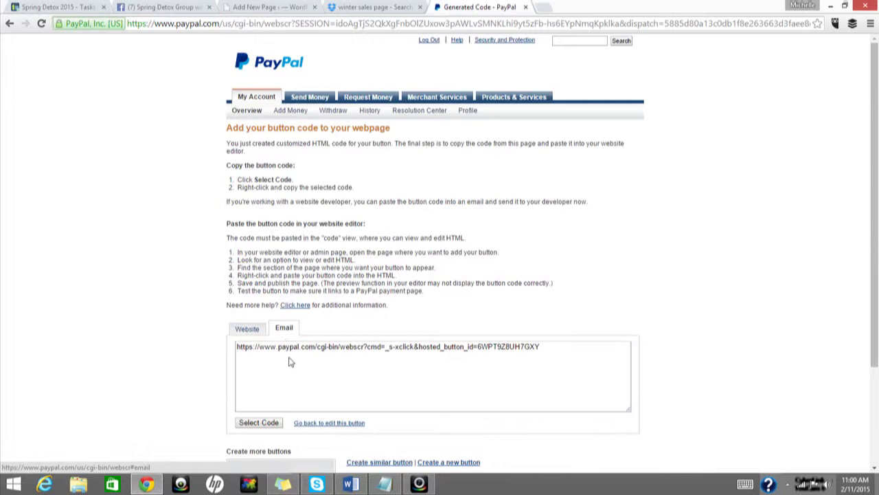
pyautogui.click(291, 347)
pyautogui.rightClick(290, 345)
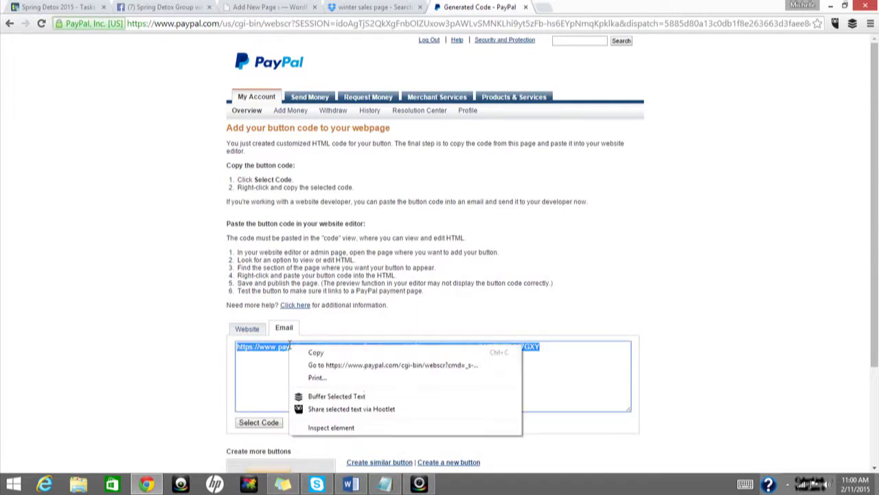
pyautogui.click(329, 355)
# Back in WordPress, replace the "SIGN UP NOW" image's link URL with the copied PayPal payment link
pyautogui.click(256, 7)
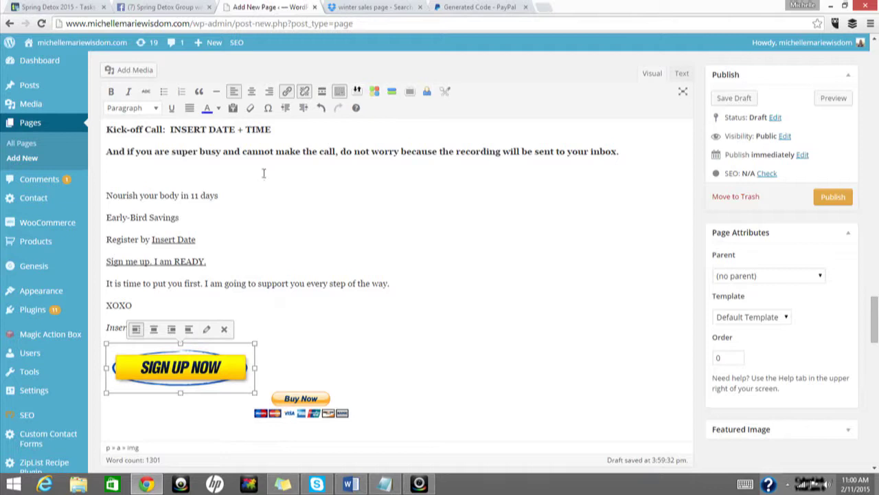
pyautogui.click(287, 93)
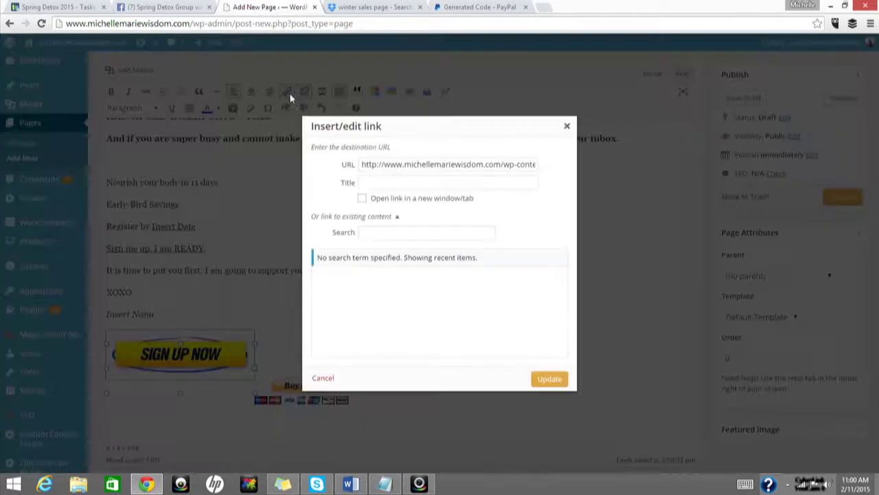
pyautogui.tripleClick(362, 164)
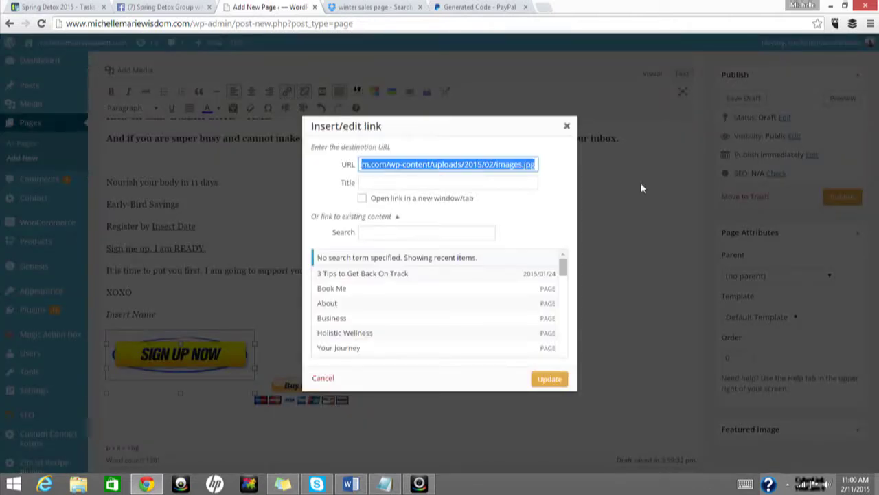
pyautogui.press('BackSpace')
pyautogui.hotkey('ctrl', 'v')
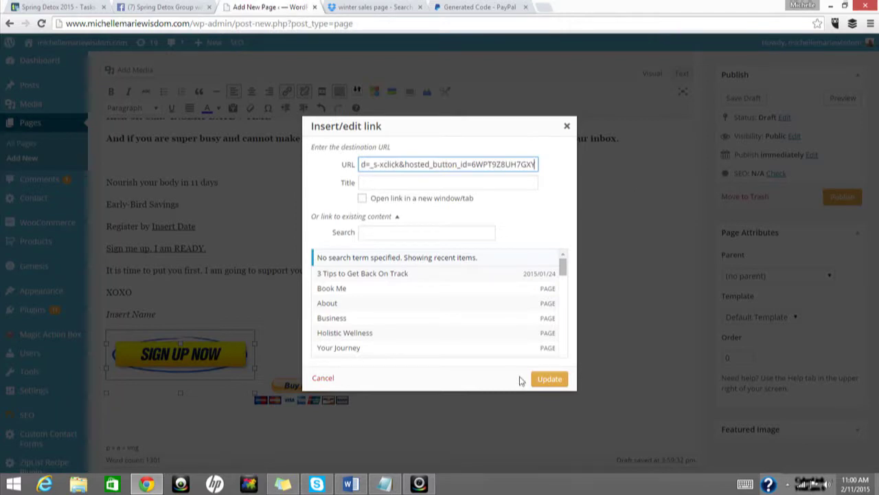
pyautogui.click(549, 378)
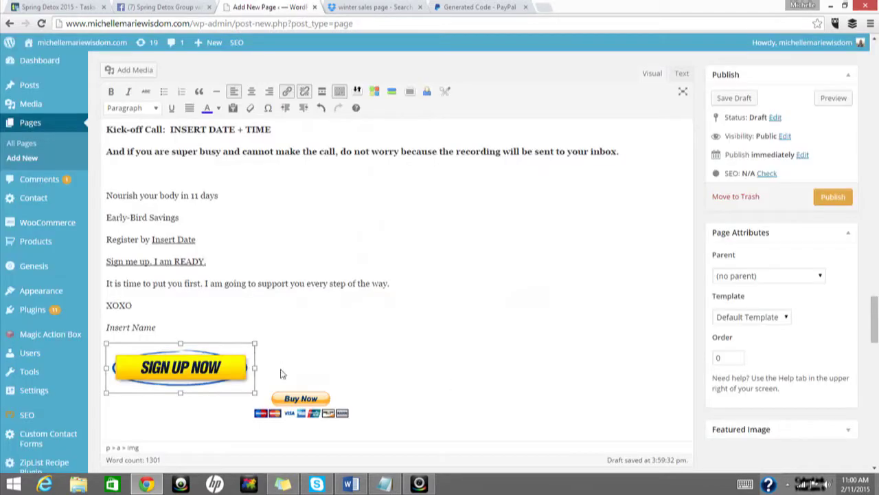
# Deselect the image in the WordPress page, then open the copied PayPal payment link in a new browser tab to check its checkout page
pyautogui.click(265, 373)
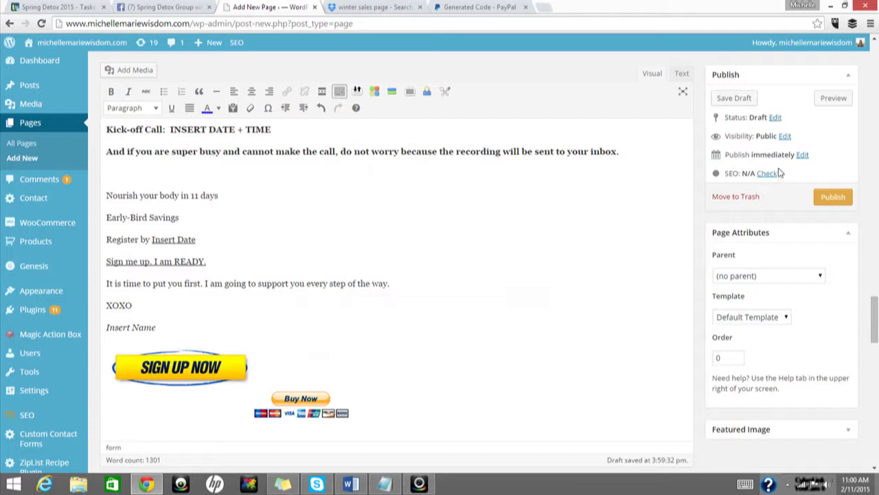
pyautogui.click(834, 198)
pyautogui.scroll(1, 876, 297)
pyautogui.moveTo(876, 297); pyautogui.dragTo(877, 58)
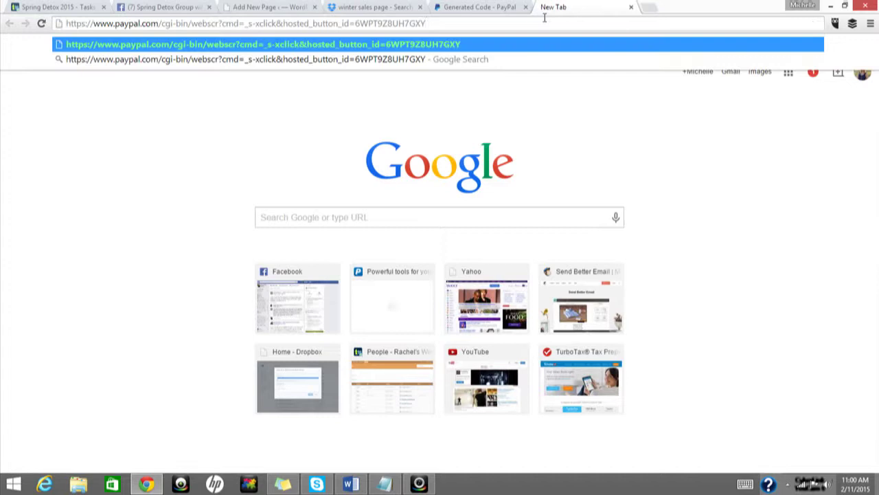
pyautogui.press('Return')
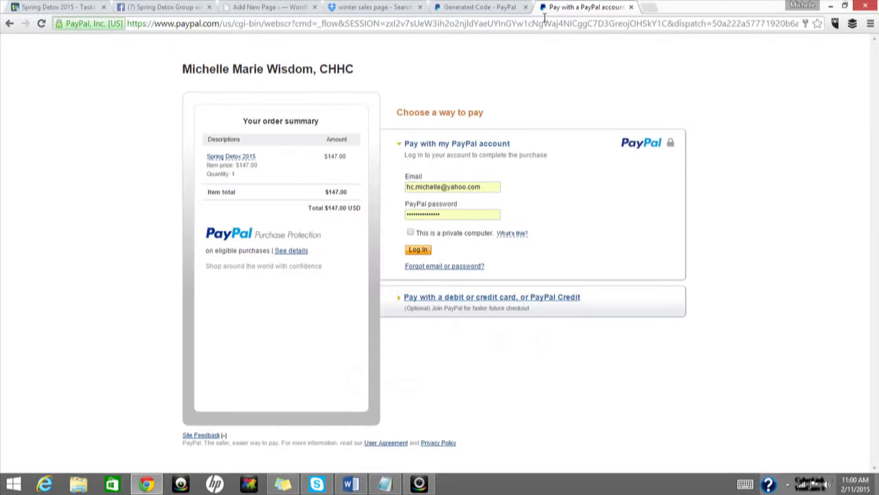
# Open tinyurl.com in another new browser tab and enter the copied PayPal payment link as the long URL
pyautogui.click(647, 10)
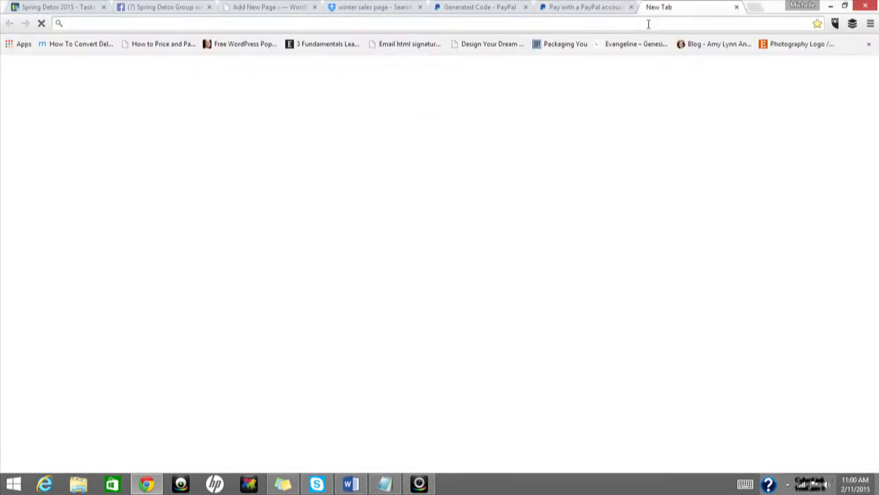
pyautogui.write('tiny')
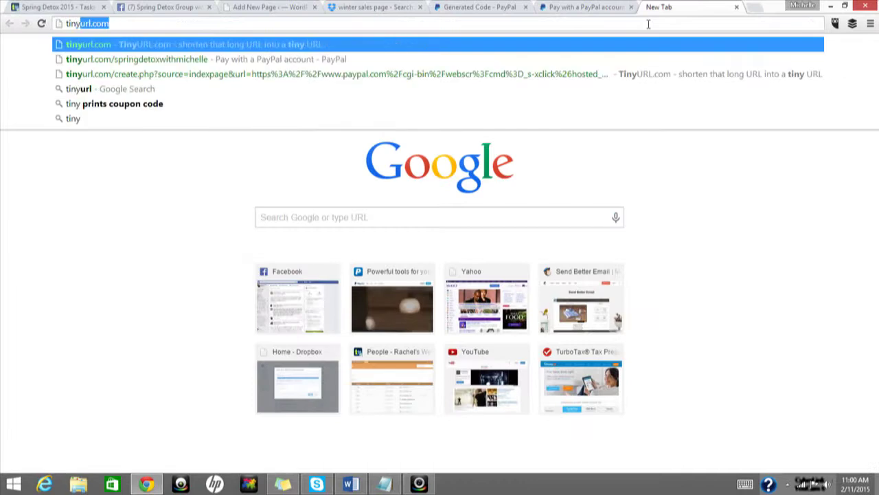
pyautogui.write('url.com')
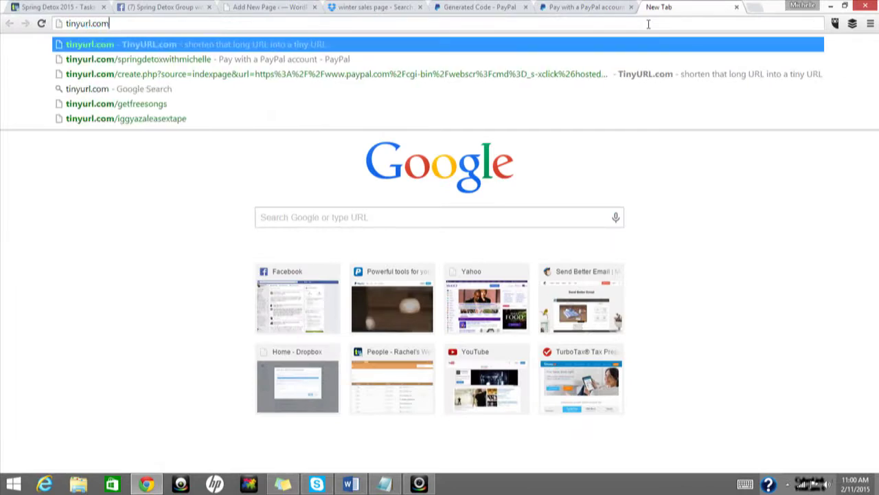
pyautogui.press('Return')
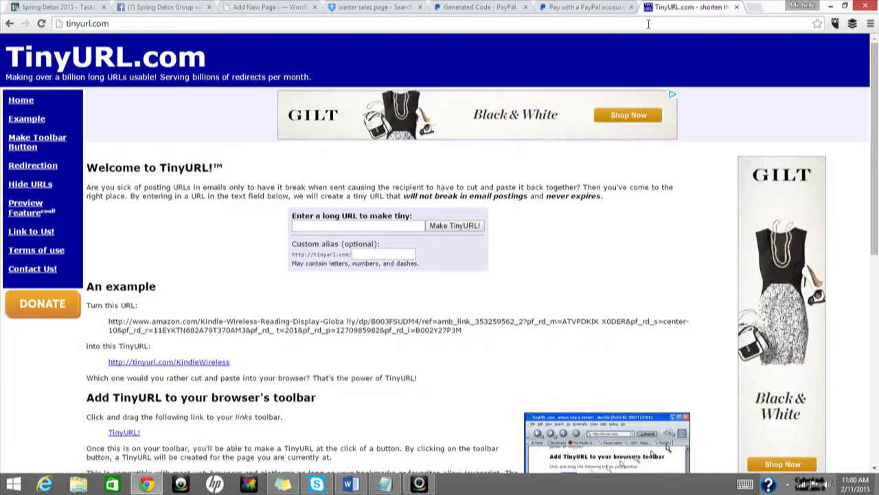
pyautogui.click(341, 226)
pyautogui.hotkey('ctrl', 'v')
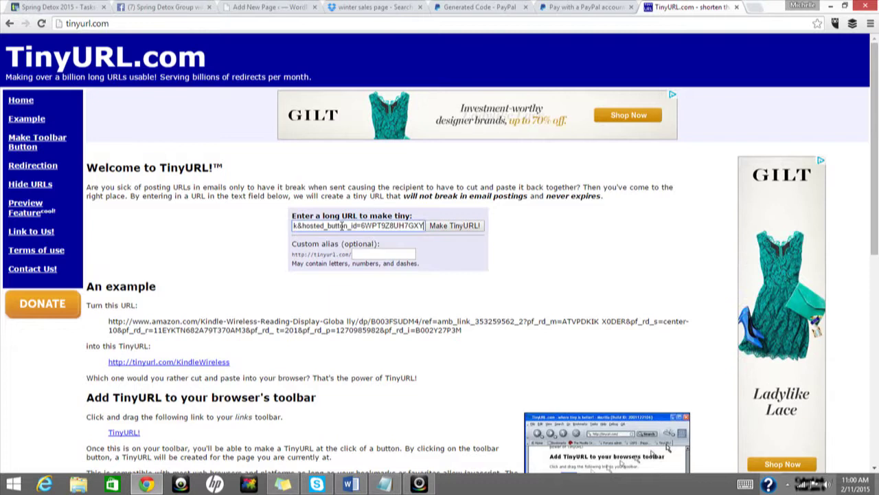
# Create the TinyURL with a custom alias made of "springdetoxwith", the page owner's first name and "2015"
pyautogui.click(385, 257)
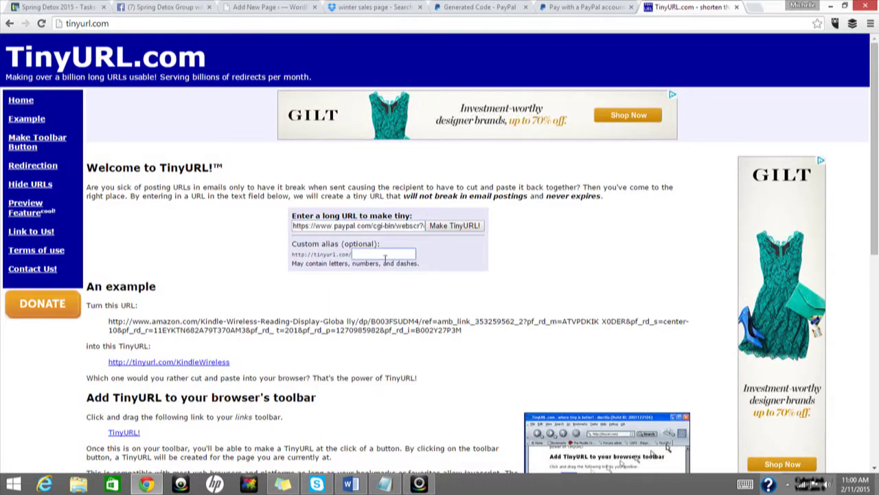
pyautogui.write('springd')
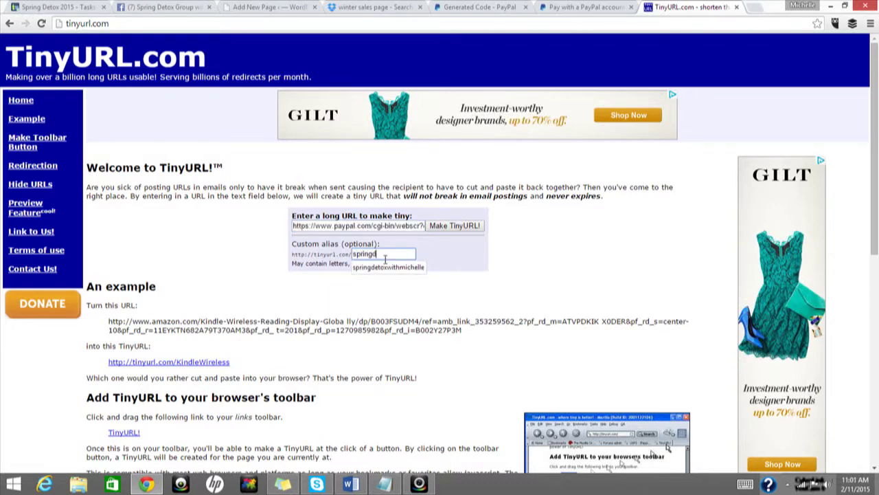
pyautogui.write('etox w')
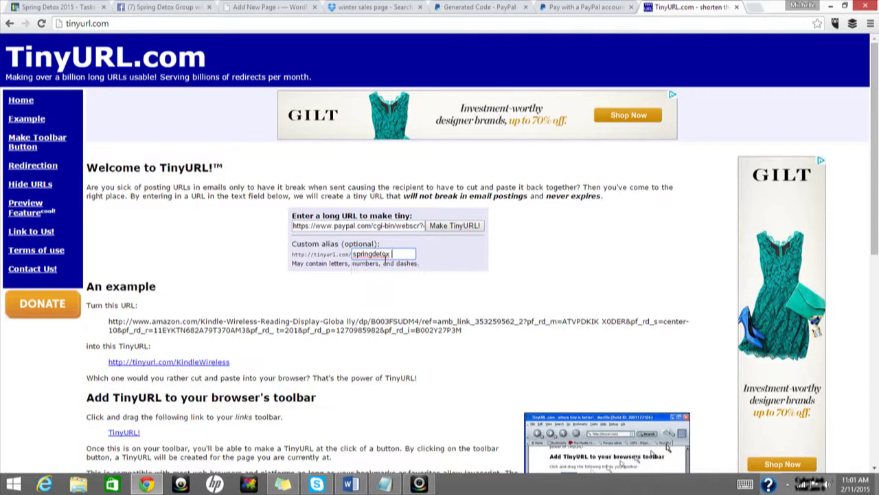
pyautogui.write('withmichell')
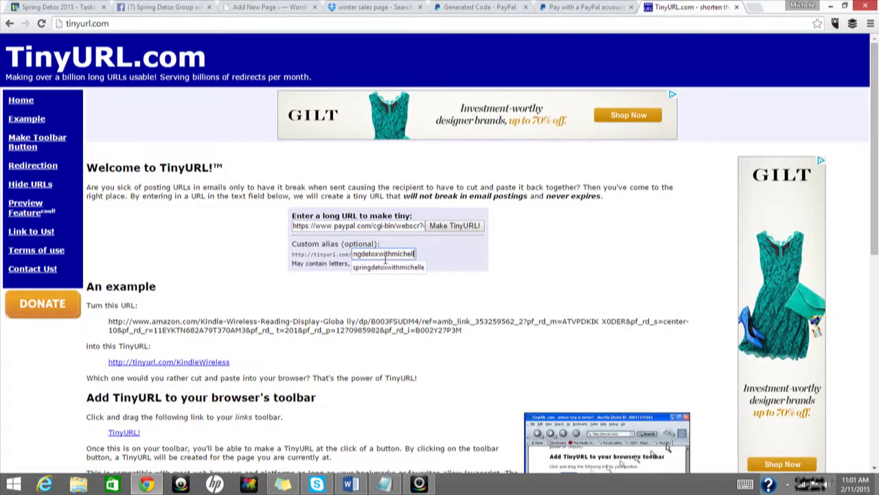
pyautogui.write('e2015')
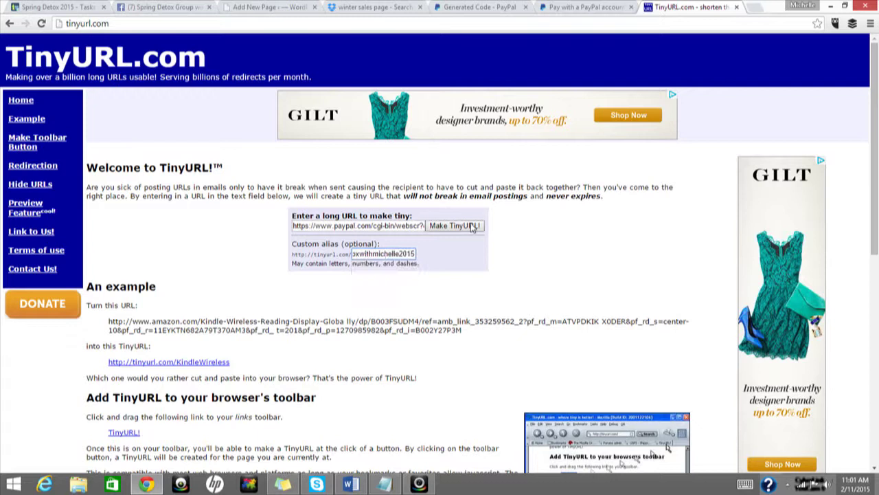
pyautogui.click(455, 226)
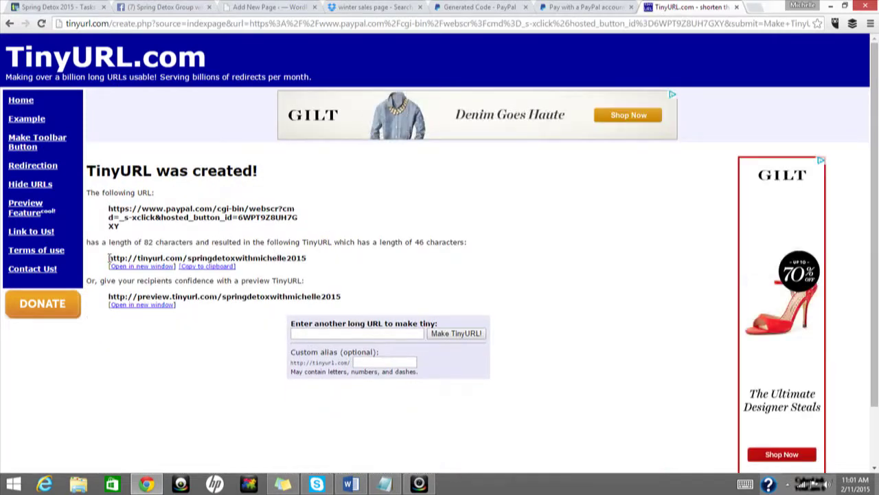
# Copy the new short link and load it in the browser to test that it leads to the PayPal checkout
pyautogui.moveTo(108, 259); pyautogui.dragTo(314, 258)
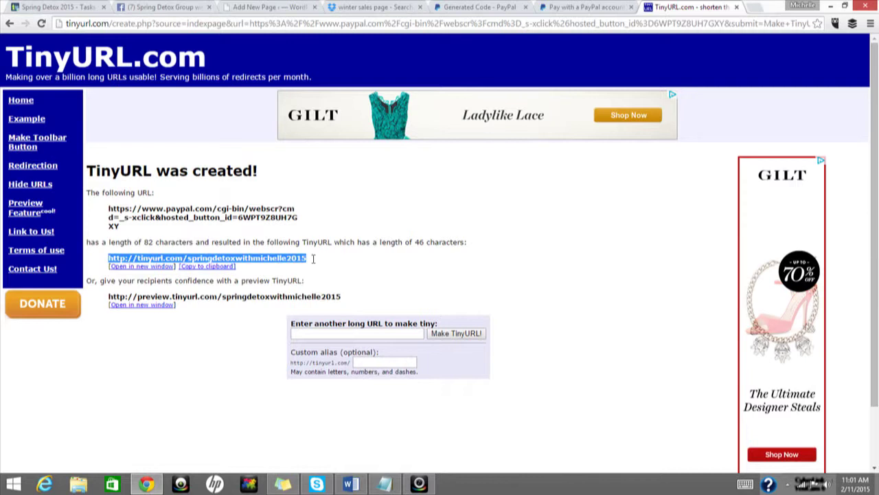
pyautogui.rightClick(294, 261)
pyautogui.click(323, 267)
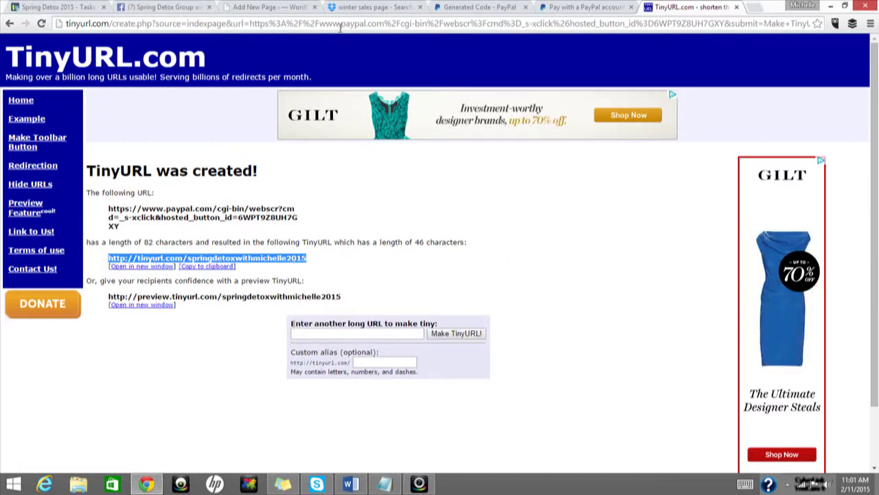
pyautogui.click(340, 24)
pyautogui.hotkey('ctrl', 'v')
pyautogui.press('Return')
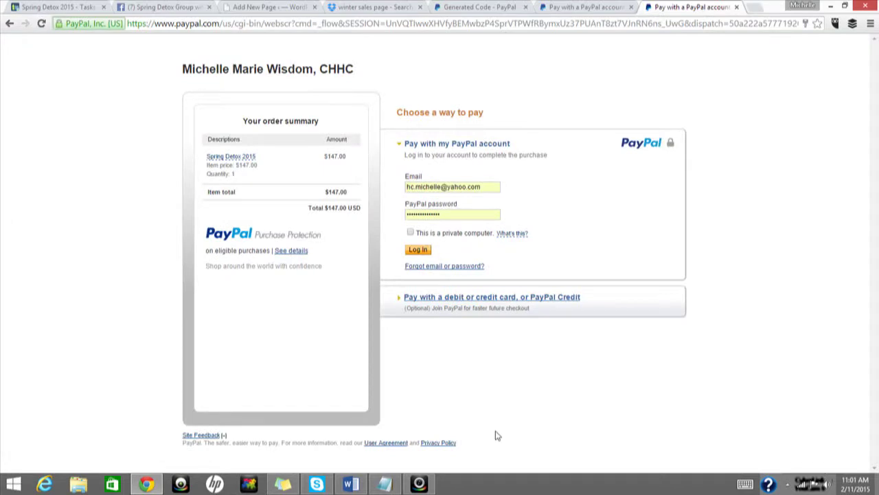
# Return to the Spring Detox Sample Sales Page in the WordPress editor and look through its content from the top
pyautogui.click(271, 8)
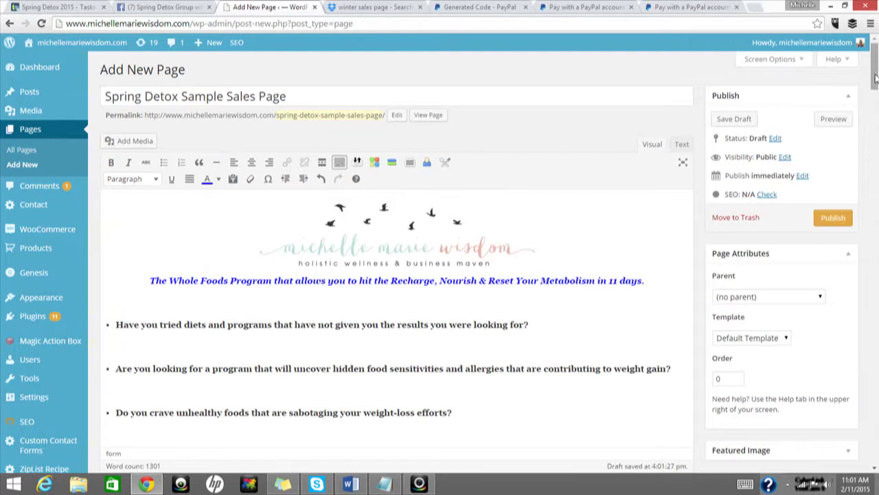
pyautogui.moveTo(876, 79); pyautogui.dragTo(875, 116)
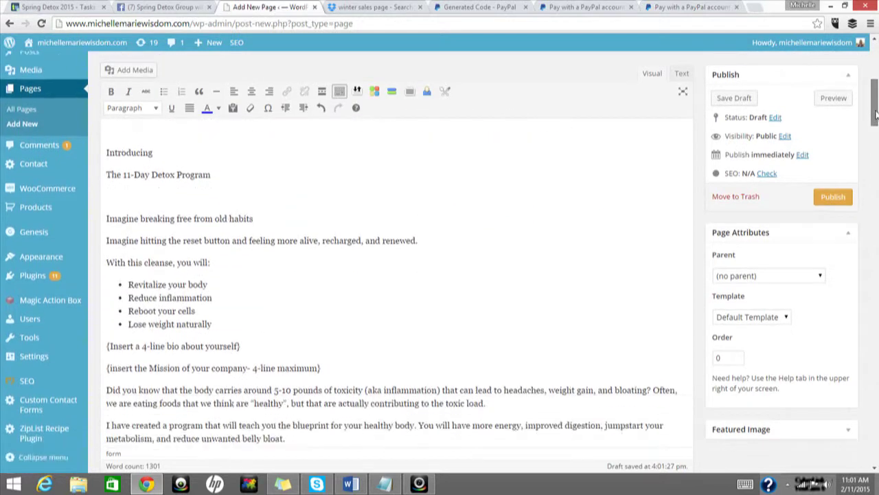